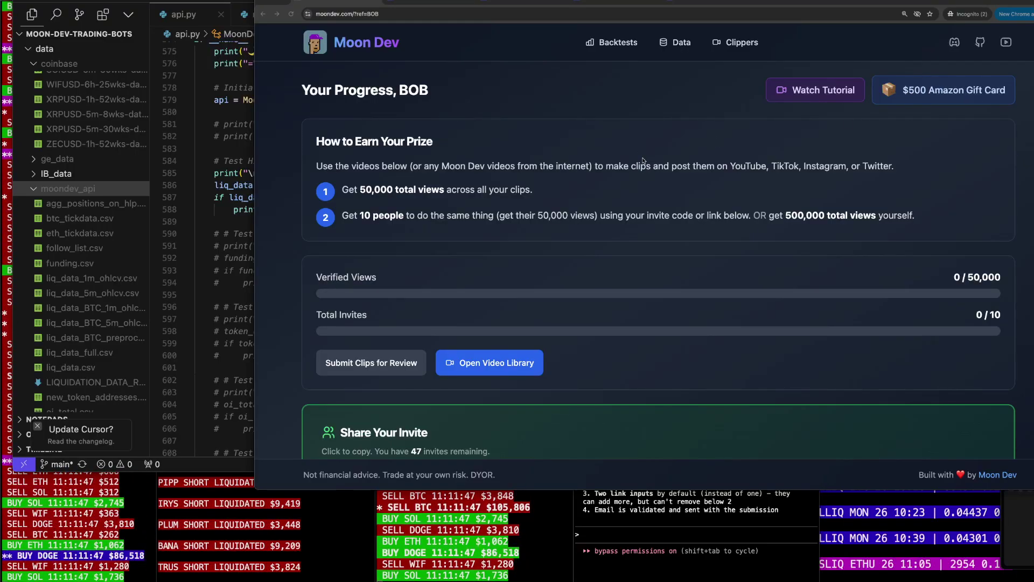
pyautogui.scroll(-1, 651, 150)
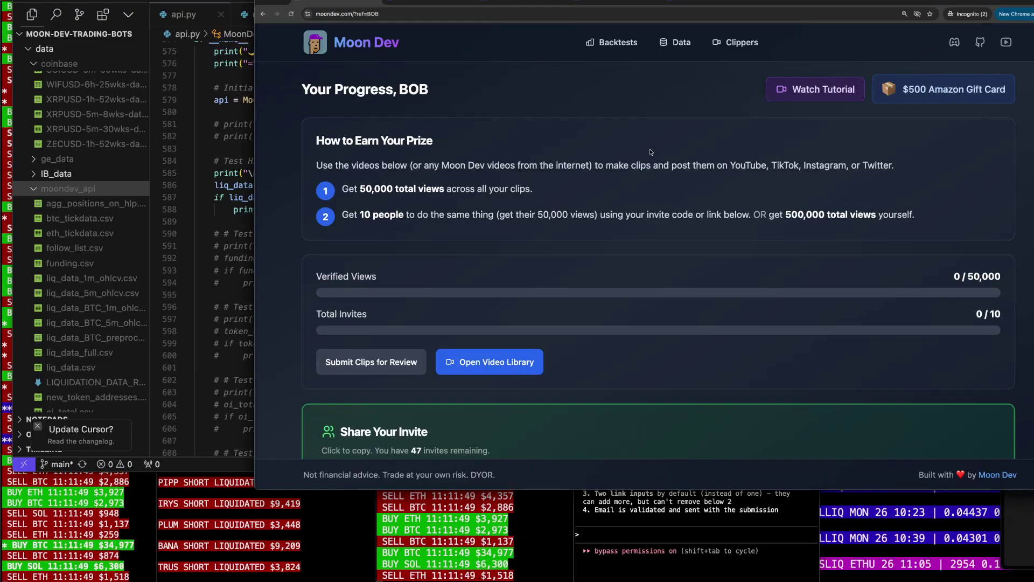
pyautogui.scroll(-1, 650, 151)
pyautogui.scroll(-2, 675, 164)
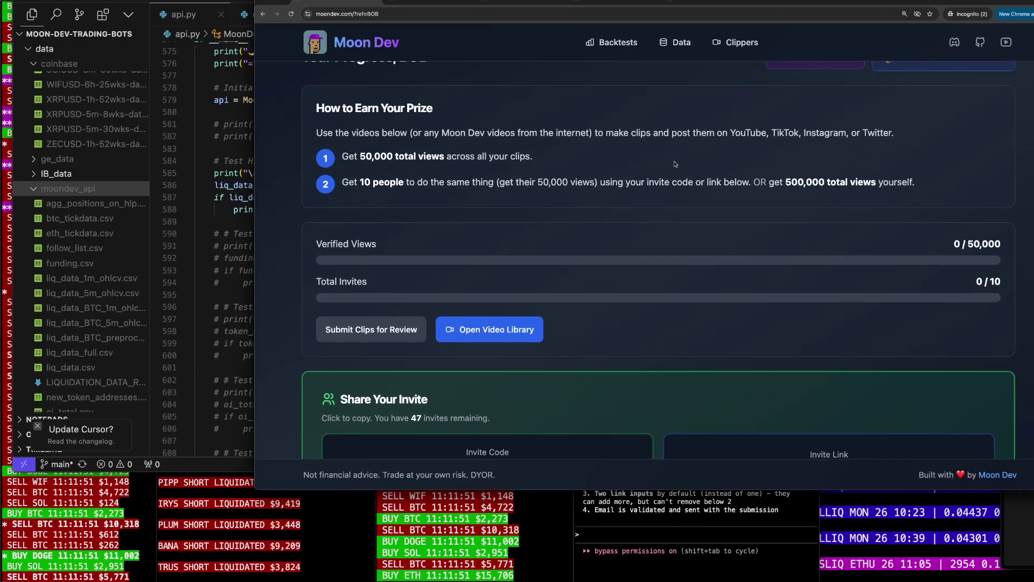
pyautogui.scroll(1, 453, 172)
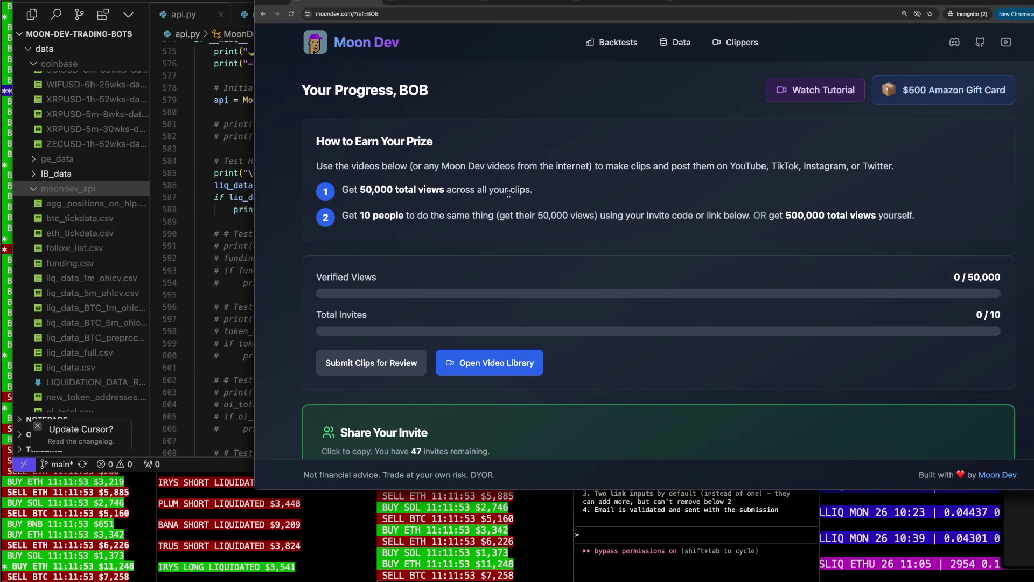
pyautogui.scroll(-2, 485, 194)
pyautogui.scroll(-3, 527, 219)
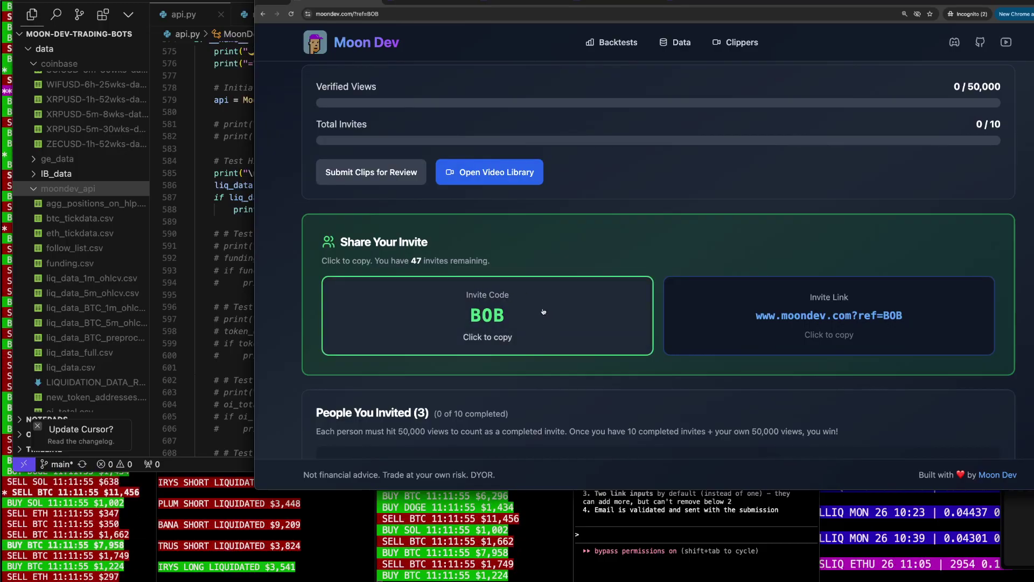
pyautogui.scroll(3, 557, 169)
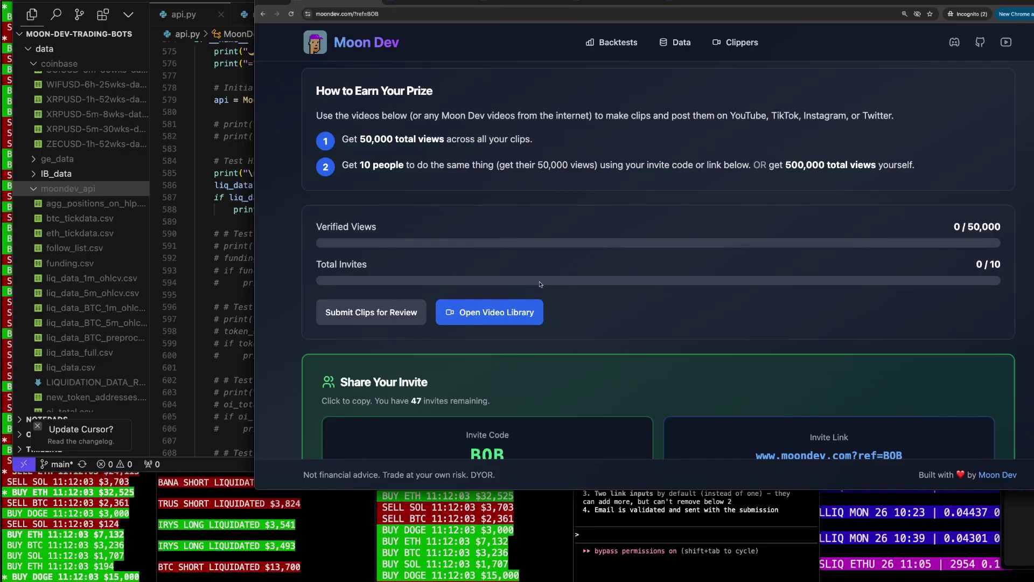
pyautogui.scroll(2, 540, 284)
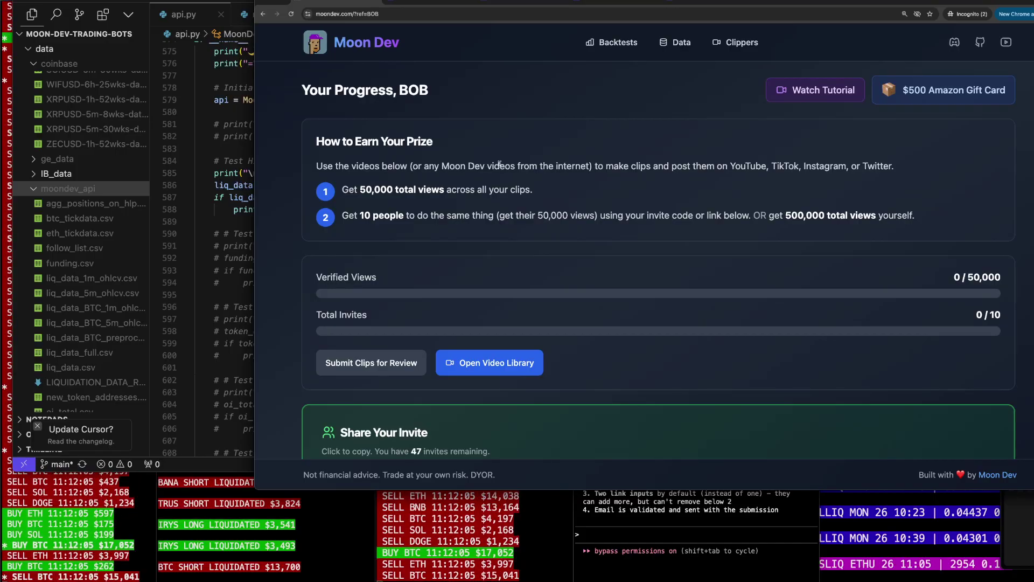
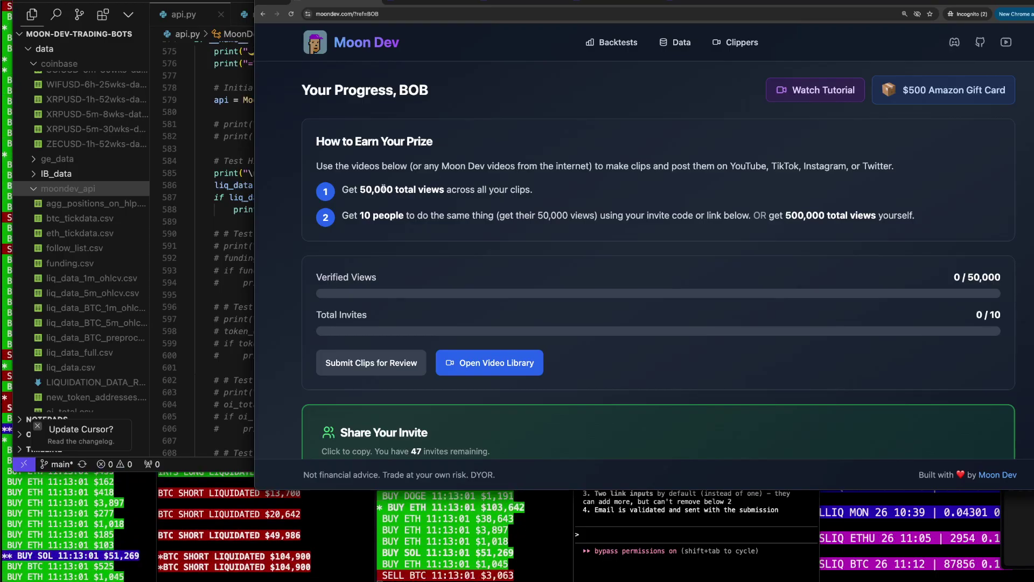
# Highlight the 50,000 total views requirement and the word YouTube on the rewards page
pyautogui.moveTo(342, 189); pyautogui.dragTo(417, 190)
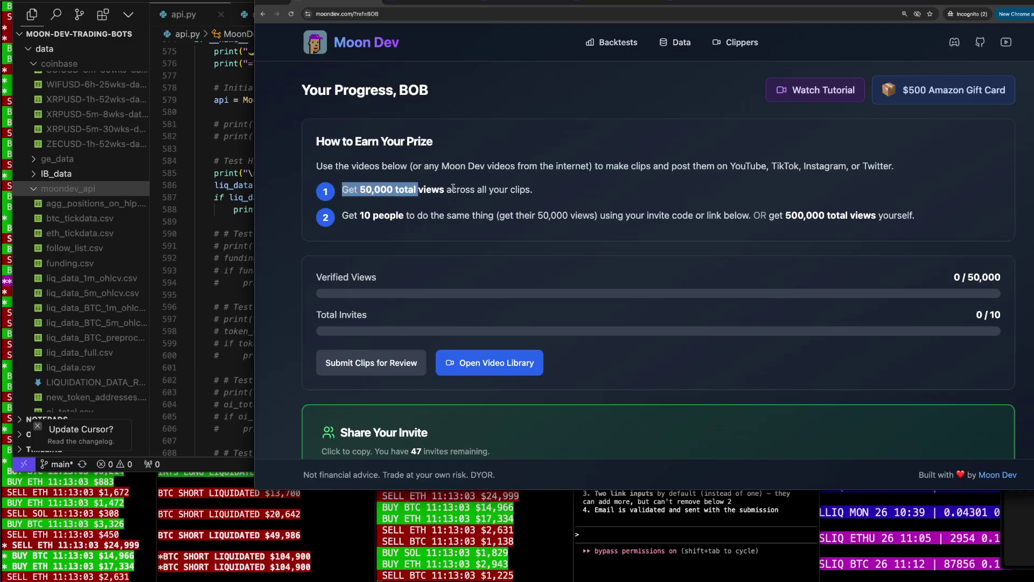
pyautogui.click(709, 144)
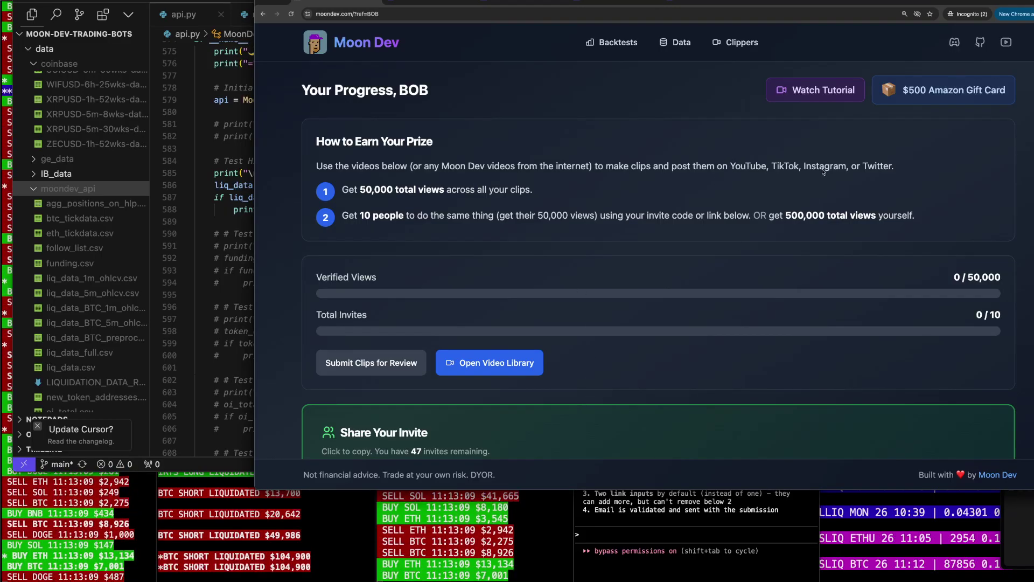
pyautogui.doubleClick(747, 166)
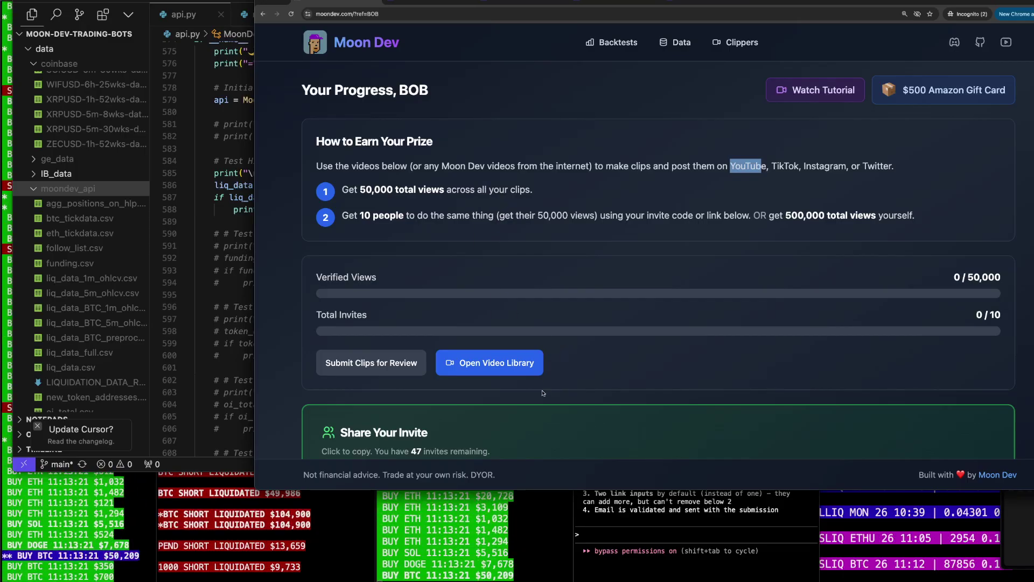
pyautogui.click(586, 377)
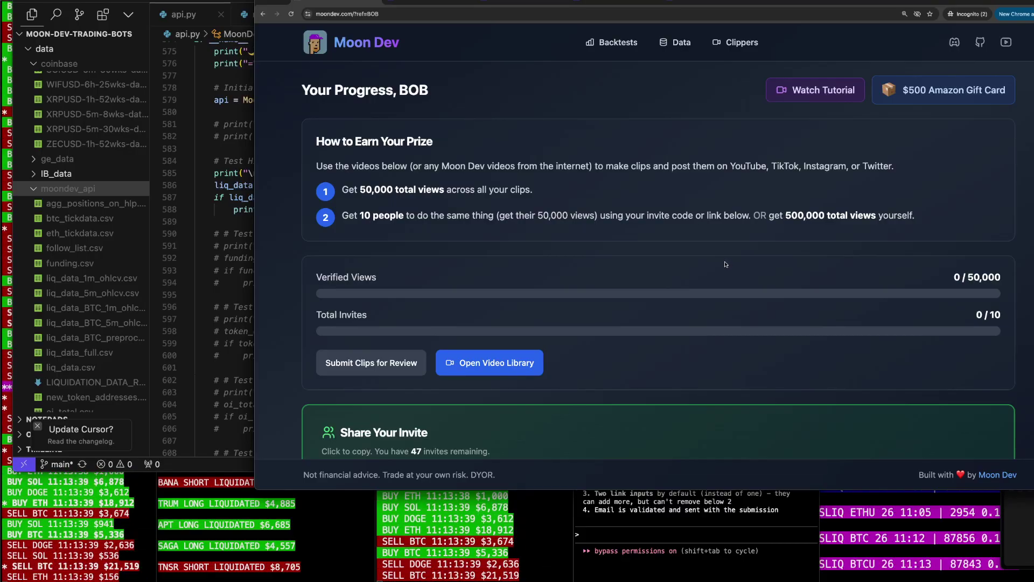
pyautogui.scroll(-1, 732, 260)
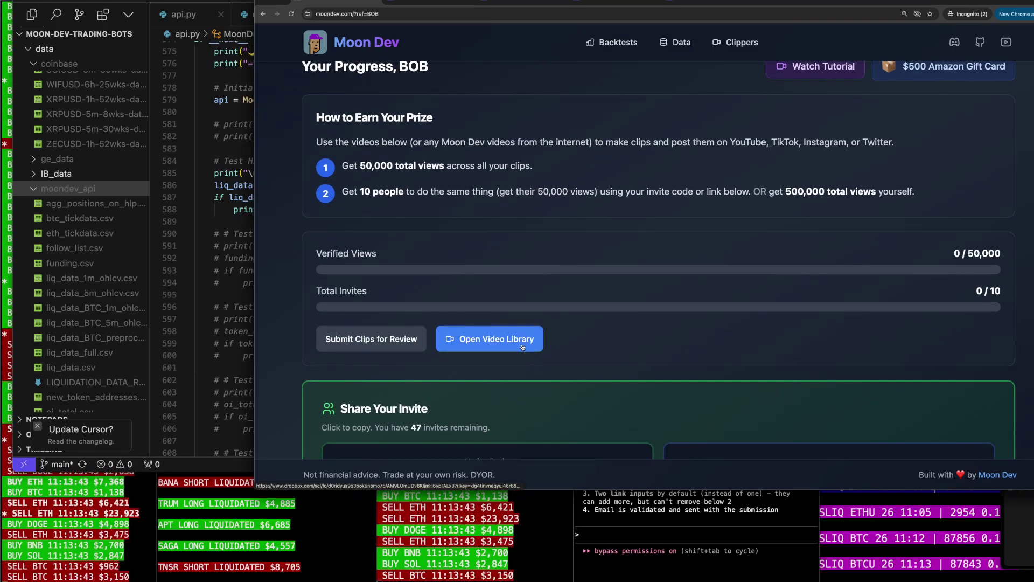
# Open the Dropbox 'videos for clippers' library, checking back on the Moon Dev page once
pyautogui.click(539, 338)
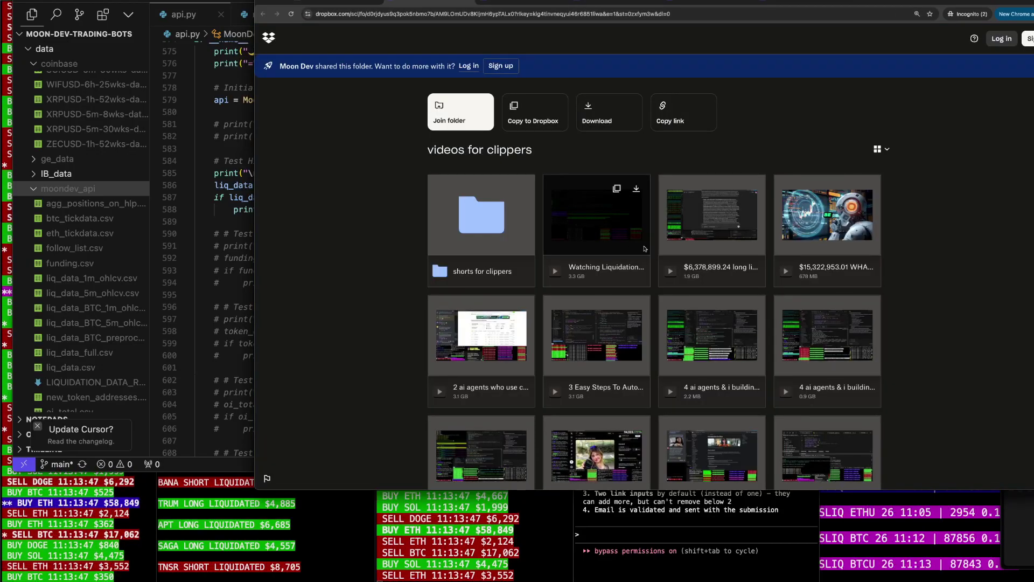
pyautogui.scroll(-1, 670, 267)
pyautogui.scroll(-1, 670, 267)
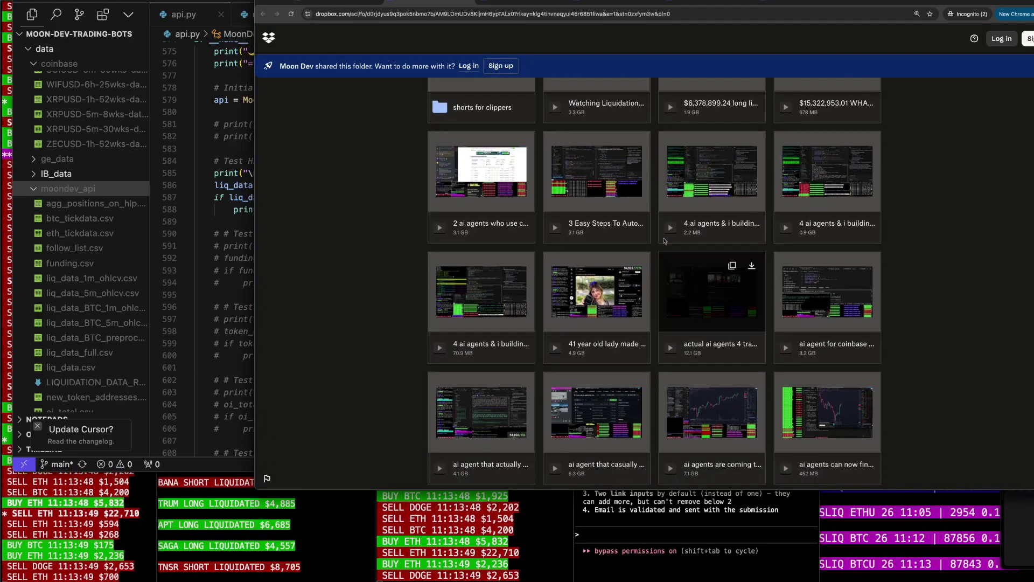
pyautogui.scroll(-3, 711, 283)
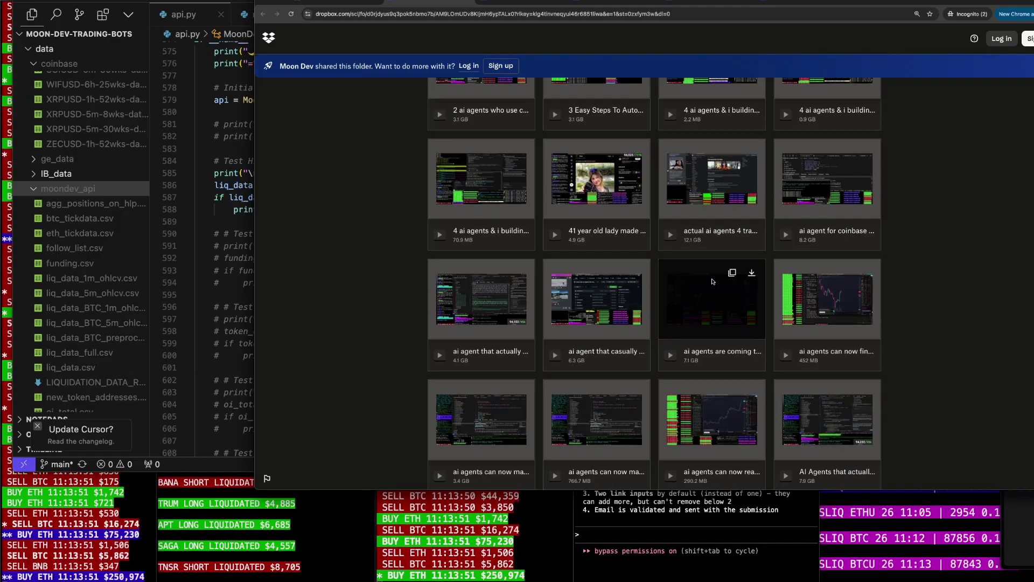
pyautogui.scroll(3, 711, 284)
pyautogui.scroll(2, 711, 284)
pyautogui.scroll(3, 713, 282)
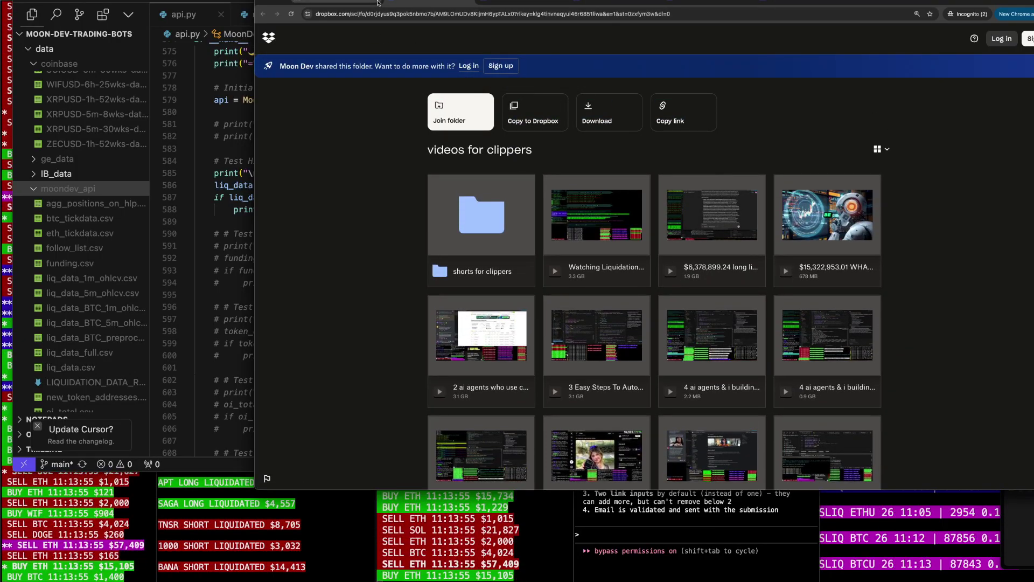
pyautogui.click(345, 3)
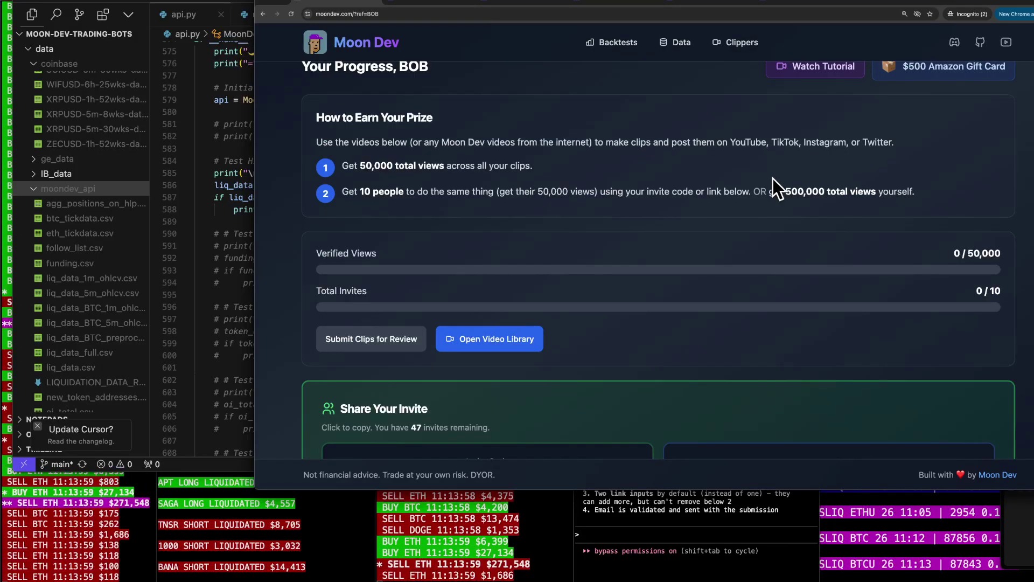
pyautogui.click(430, 12)
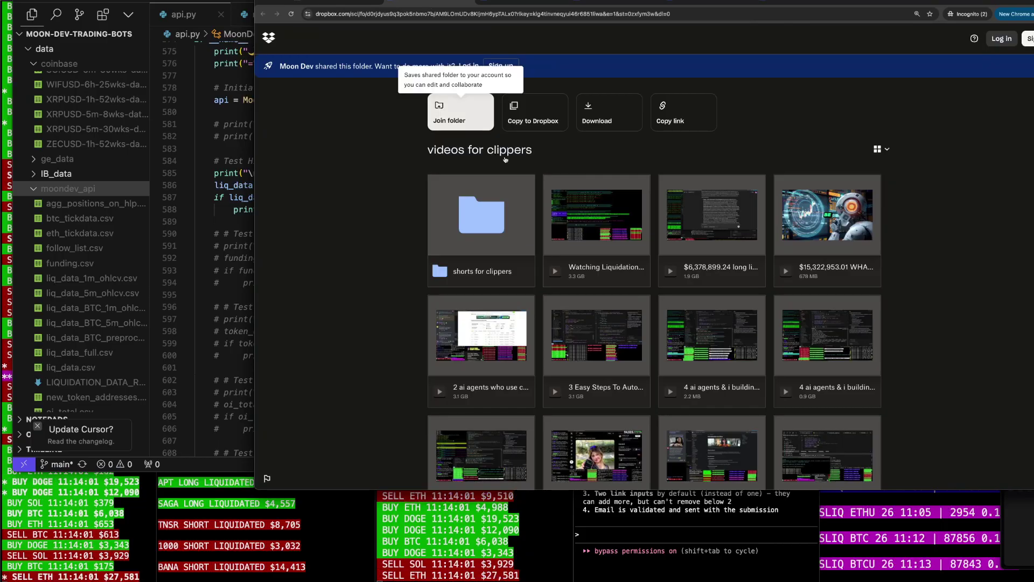
pyautogui.scroll(-5, 629, 233)
pyautogui.scroll(-5, 628, 234)
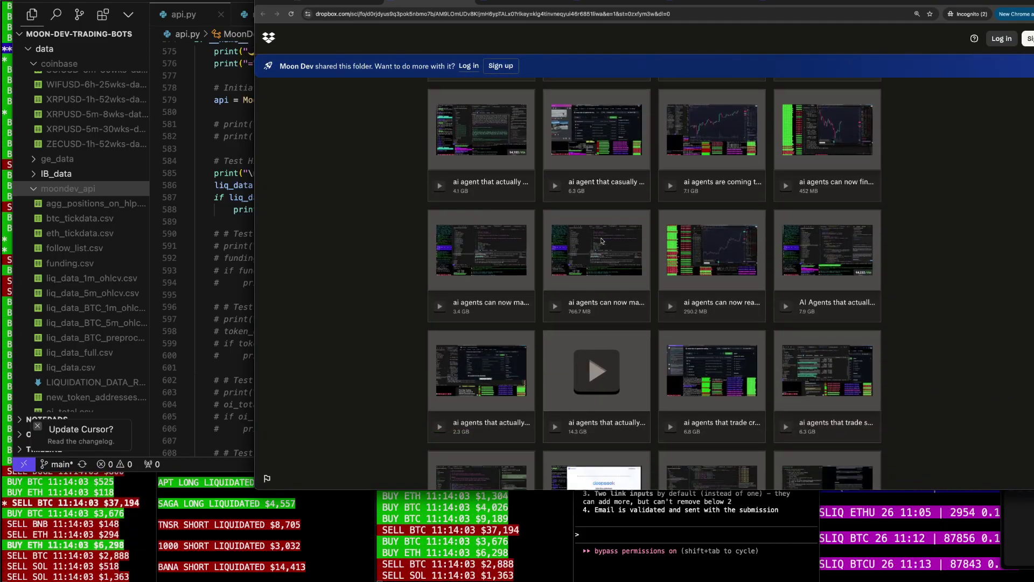
pyautogui.scroll(-1, 632, 237)
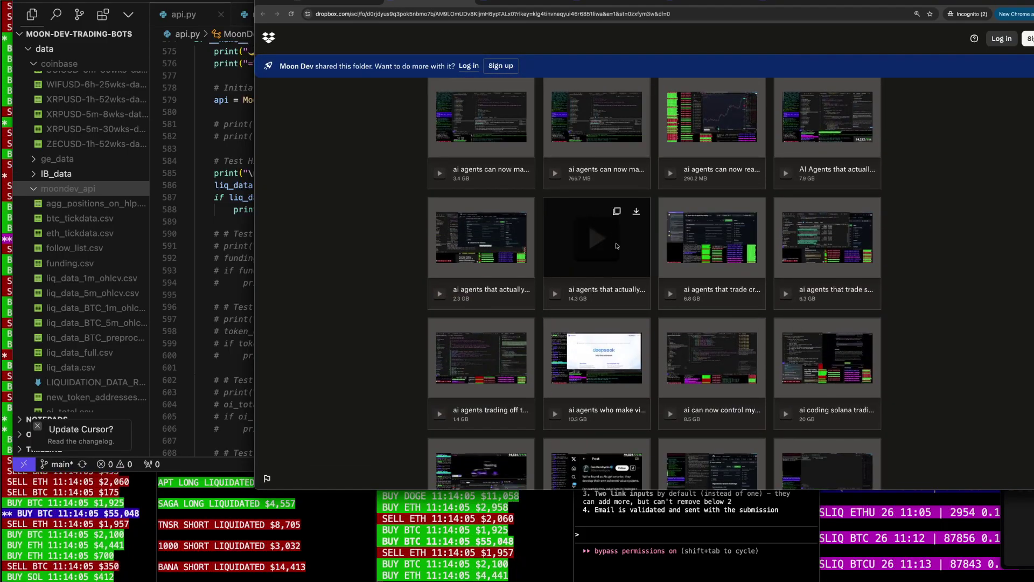
pyautogui.scroll(-2, 628, 246)
pyautogui.scroll(-2, 629, 246)
pyautogui.scroll(-3, 627, 298)
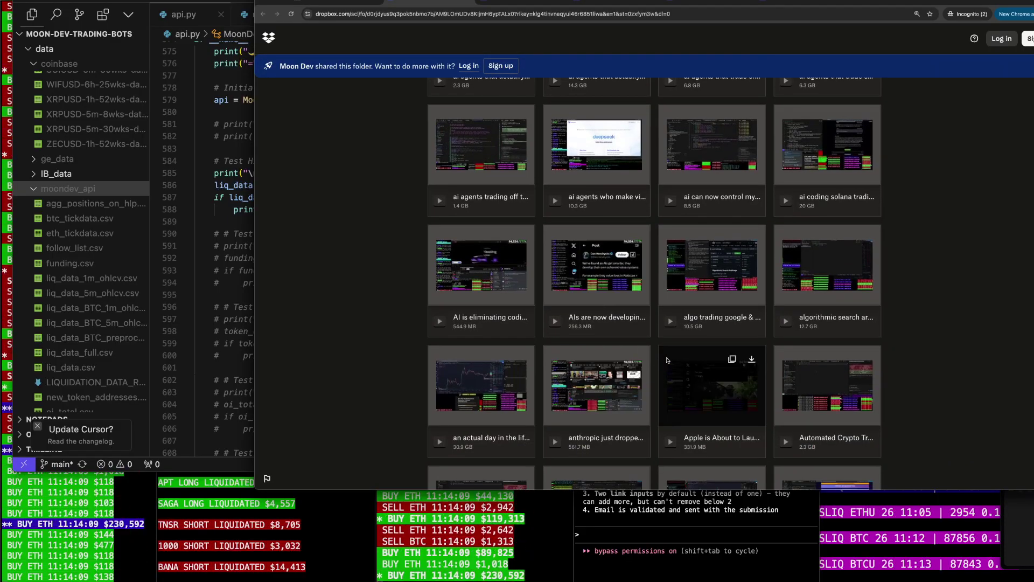
pyautogui.scroll(-1, 667, 360)
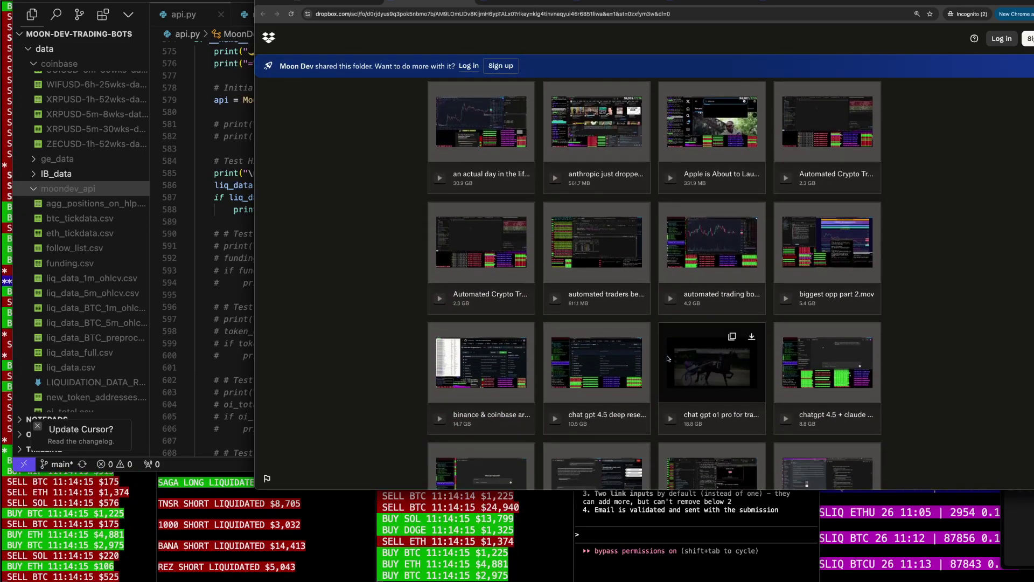
pyautogui.scroll(-2, 668, 358)
pyautogui.scroll(-1, 668, 372)
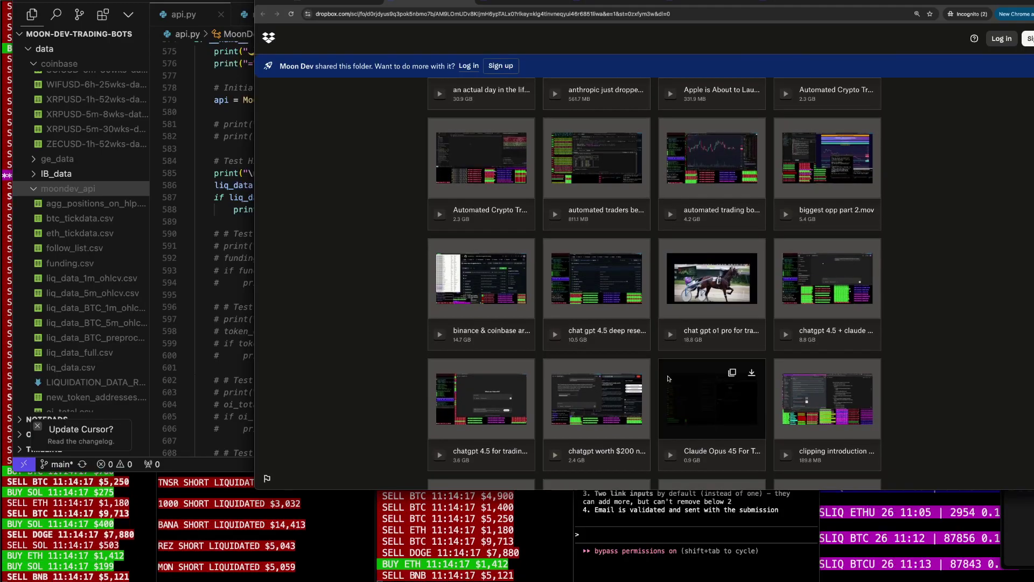
pyautogui.scroll(8, 668, 378)
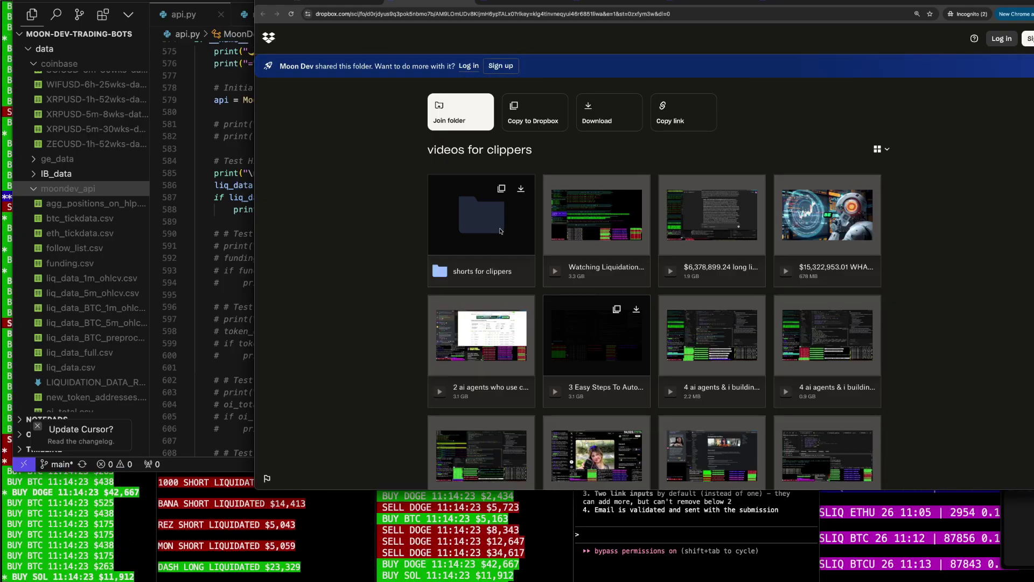
# Open 'shorts for clippers', revisit Moon Dev, then reopen the library into that subfolder
pyautogui.click(471, 276)
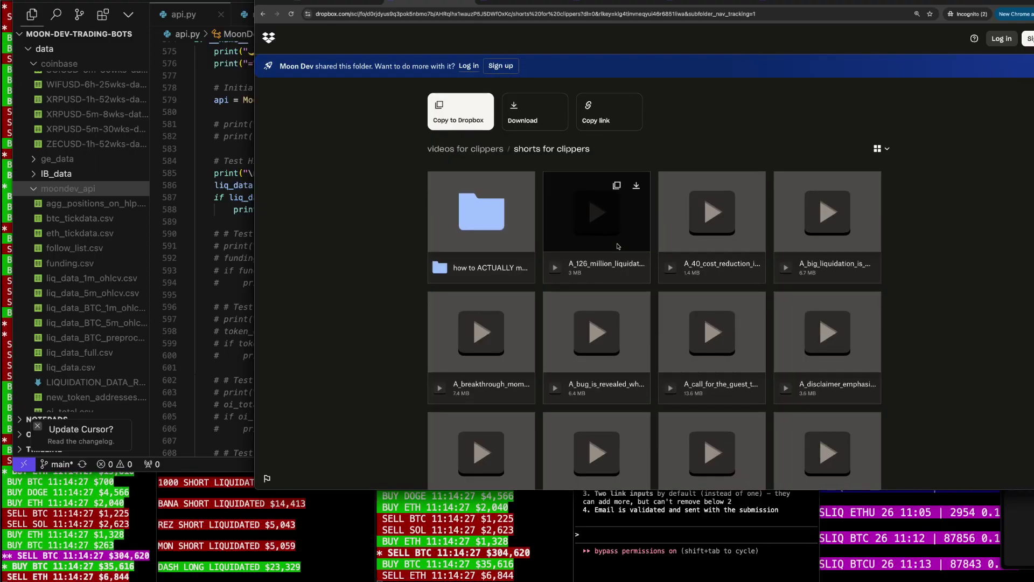
pyautogui.scroll(-2, 618, 246)
pyautogui.scroll(-3, 660, 237)
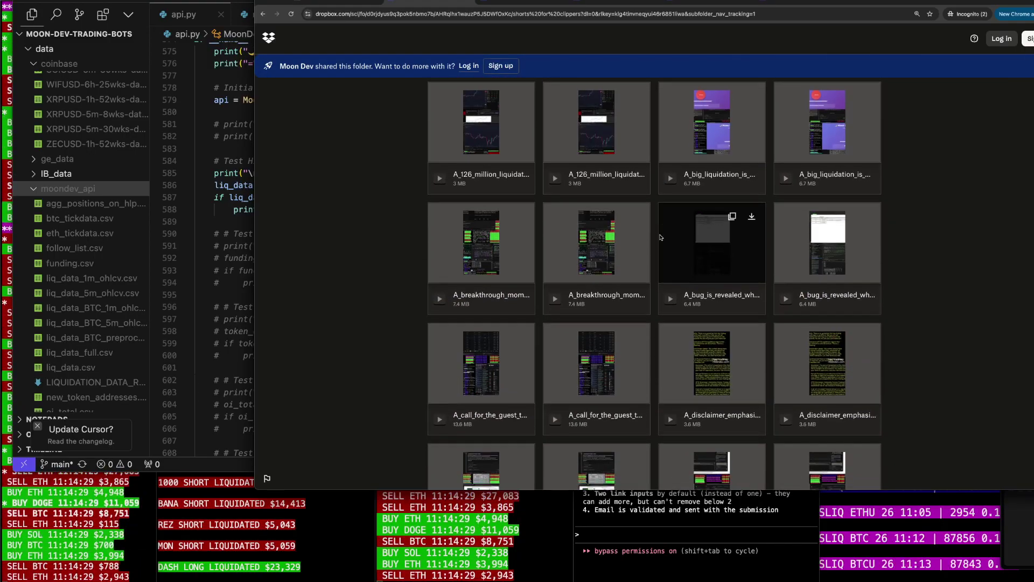
pyautogui.scroll(-3, 660, 237)
pyautogui.scroll(-3, 661, 237)
pyautogui.scroll(-3, 660, 237)
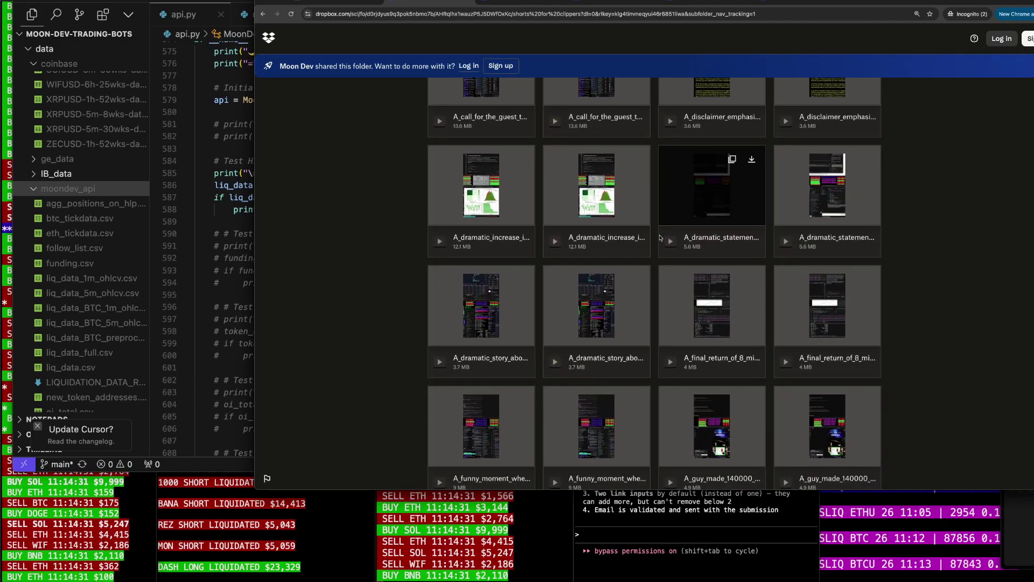
pyautogui.scroll(-3, 598, 266)
pyautogui.scroll(-3, 567, 273)
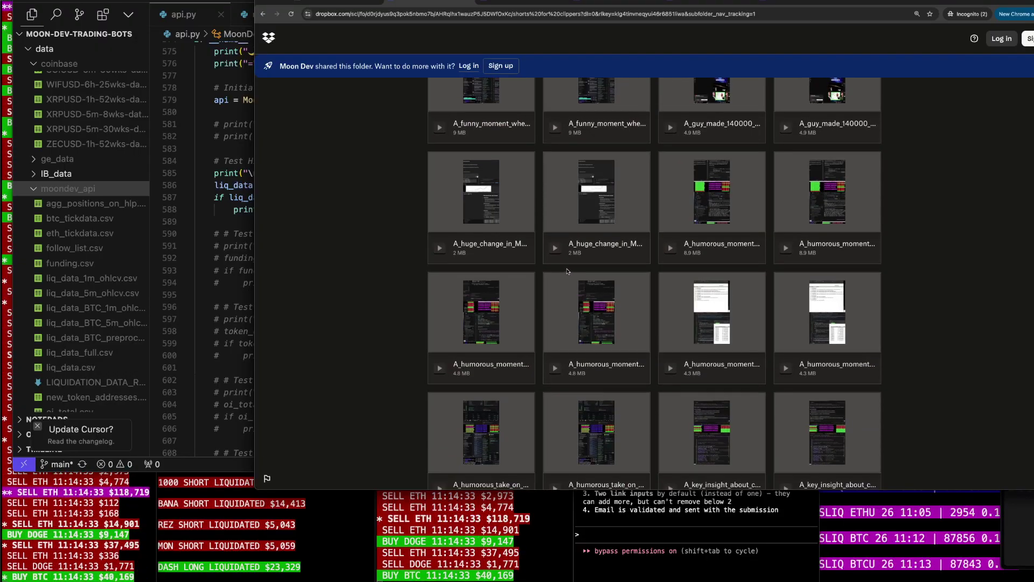
pyautogui.scroll(-3, 568, 272)
pyautogui.scroll(-2, 568, 272)
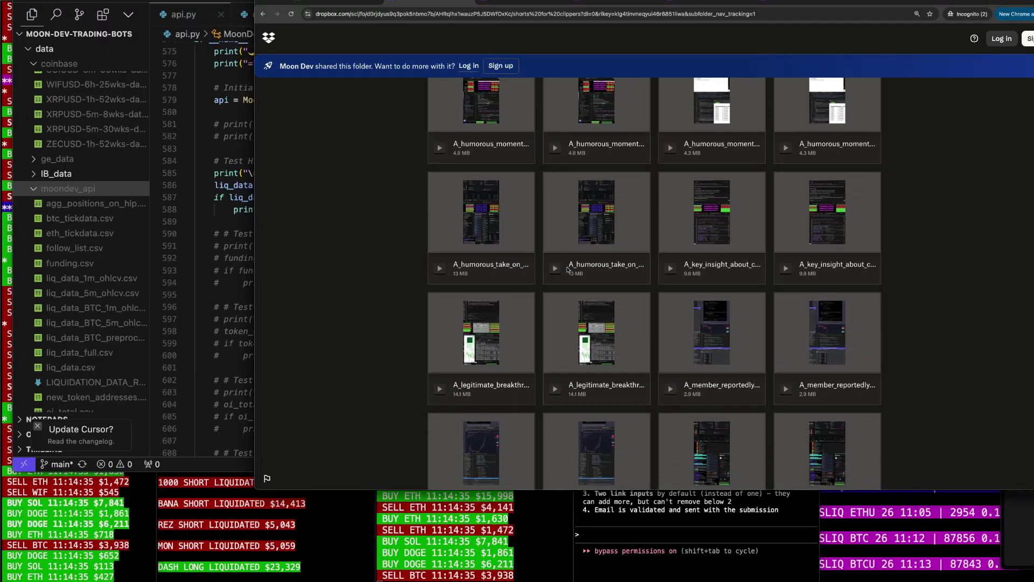
pyautogui.scroll(-3, 567, 269)
pyautogui.scroll(-2, 568, 268)
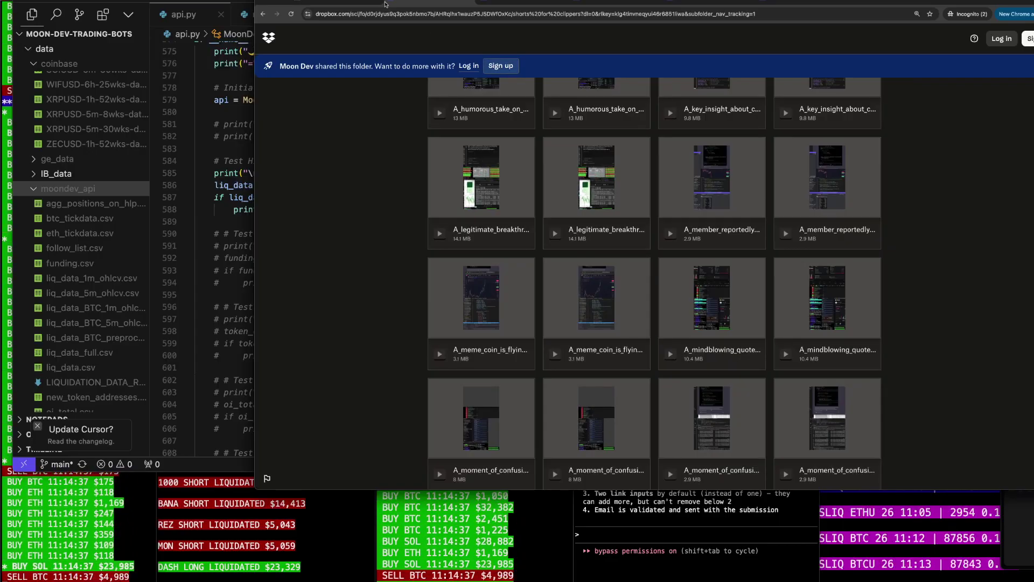
pyautogui.hotkey('ctrl', 'Tab')
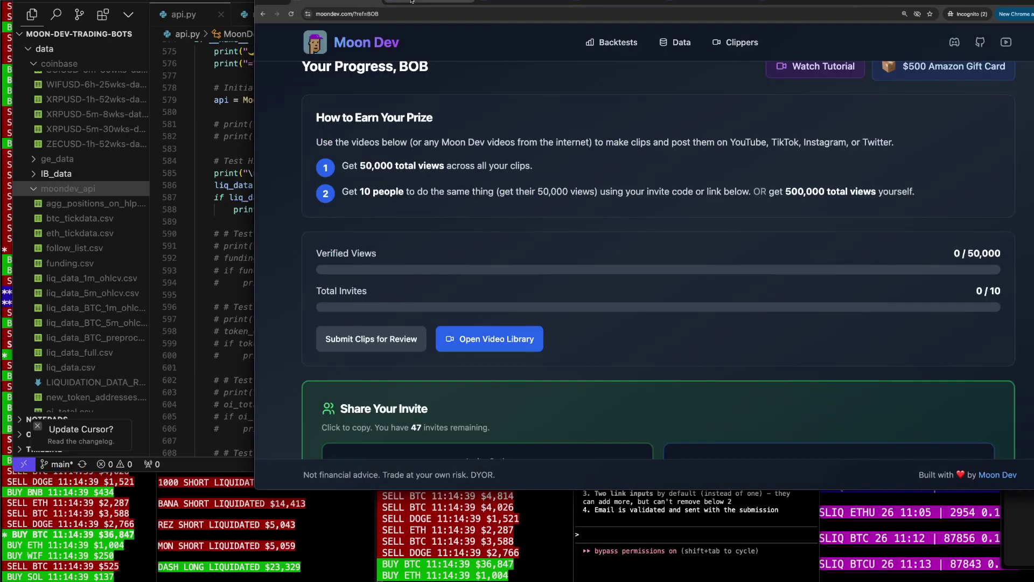
pyautogui.click(501, 339)
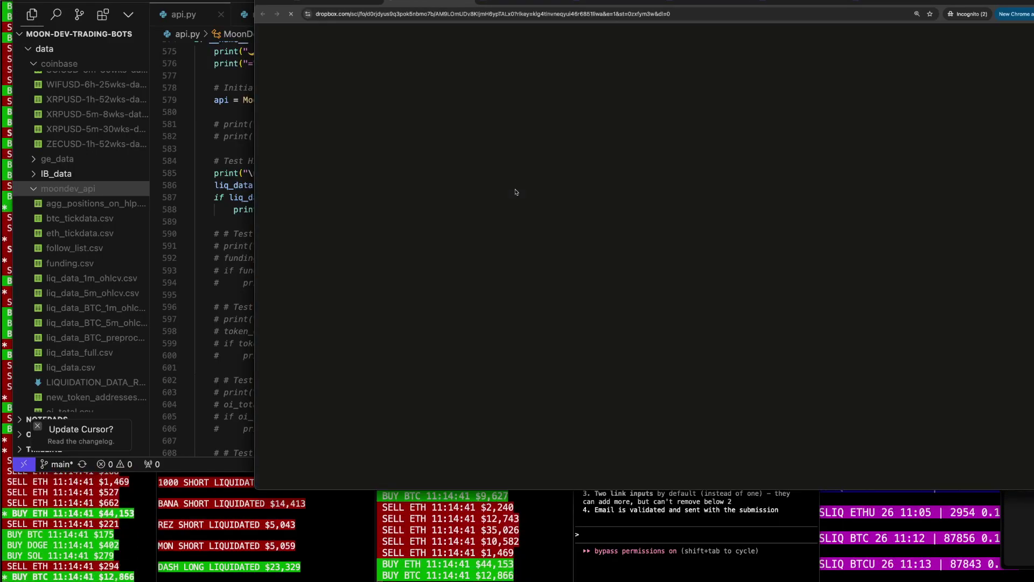
pyautogui.click(476, 233)
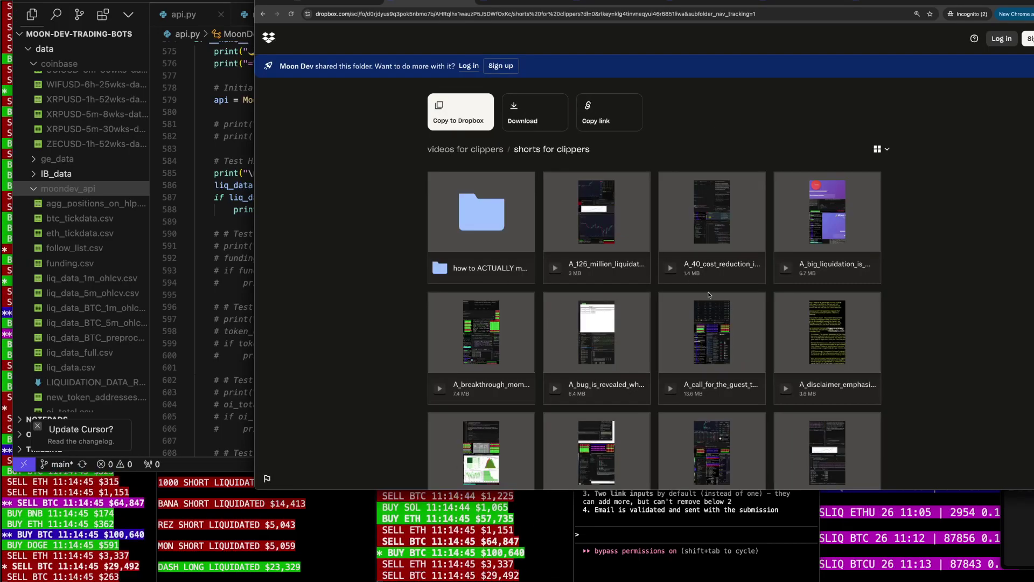
pyautogui.scroll(-2, 712, 285)
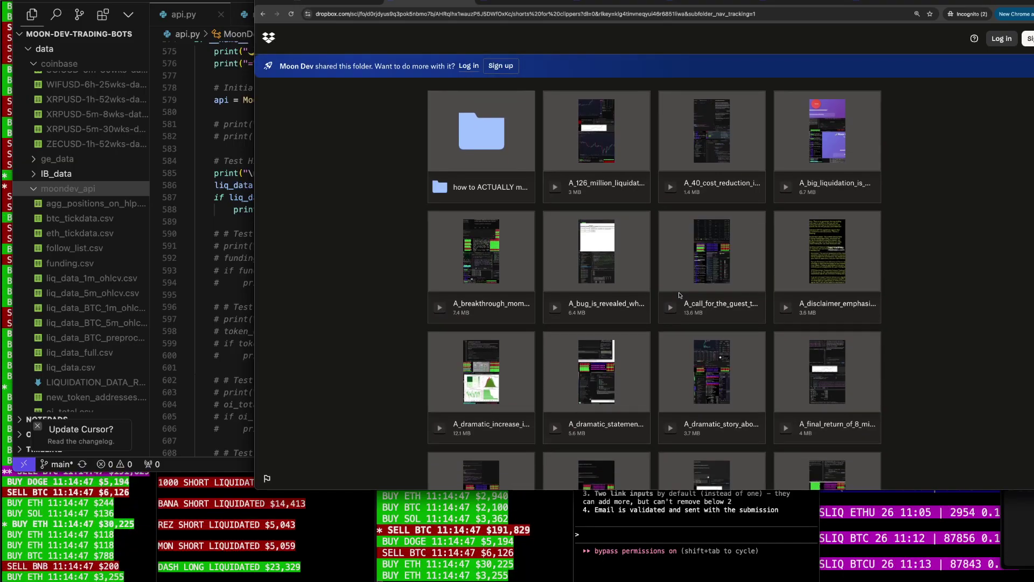
pyautogui.scroll(-2, 712, 285)
pyautogui.scroll(-2, 679, 296)
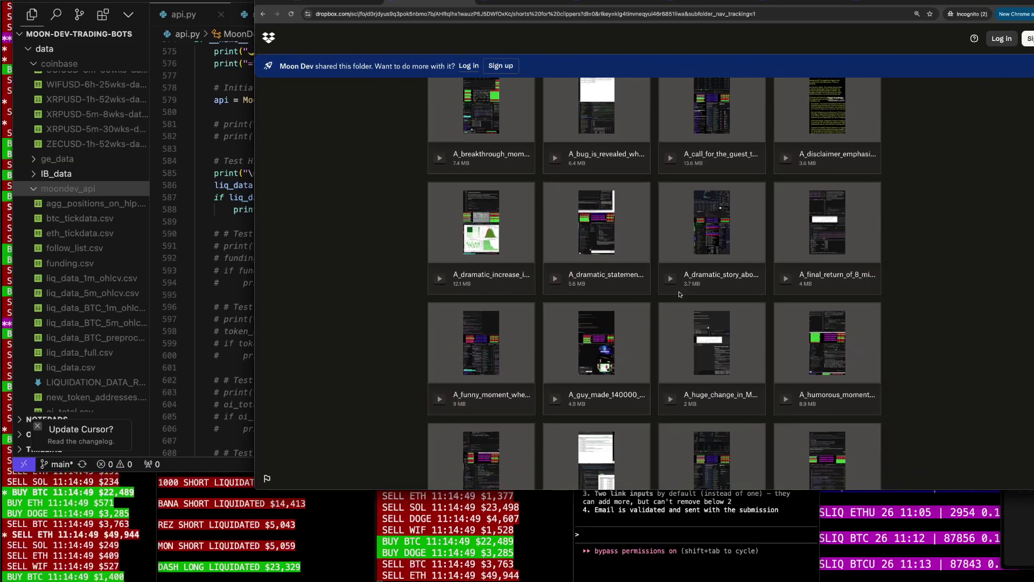
pyautogui.scroll(-2, 678, 296)
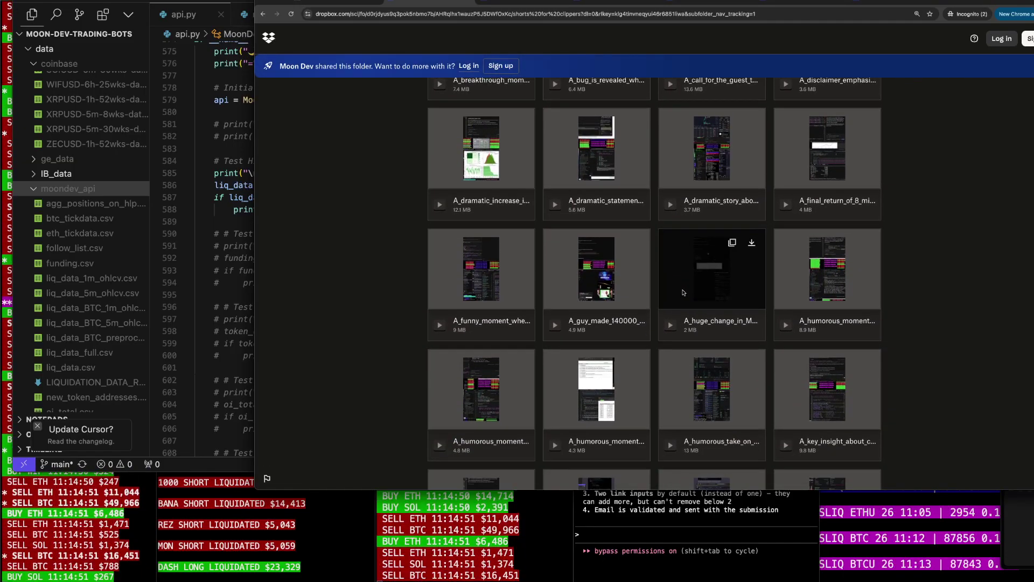
pyautogui.scroll(-2, 679, 293)
pyautogui.scroll(-2, 679, 293)
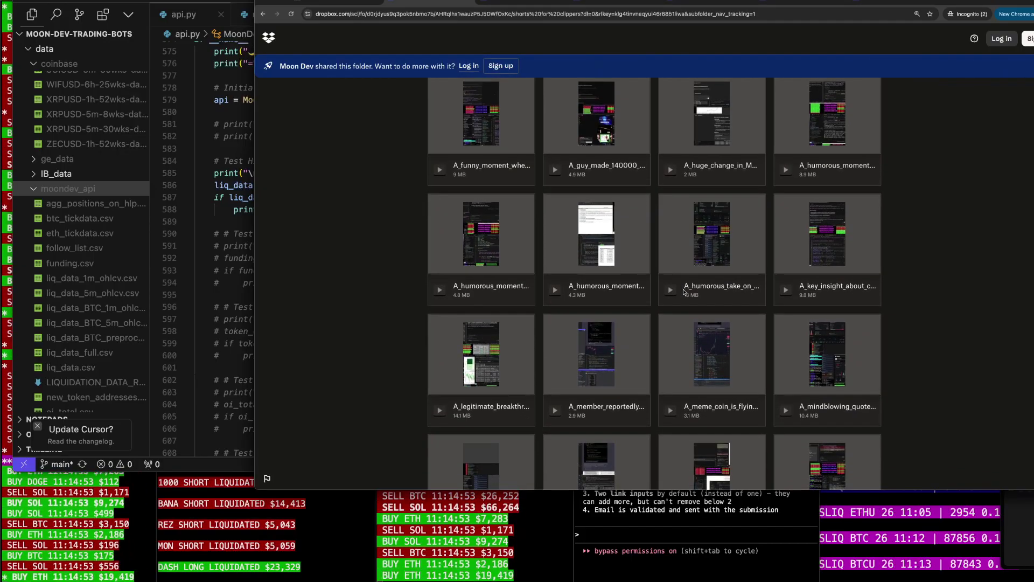
pyautogui.scroll(-2, 684, 291)
pyautogui.scroll(-2, 684, 291)
pyautogui.scroll(-2, 685, 291)
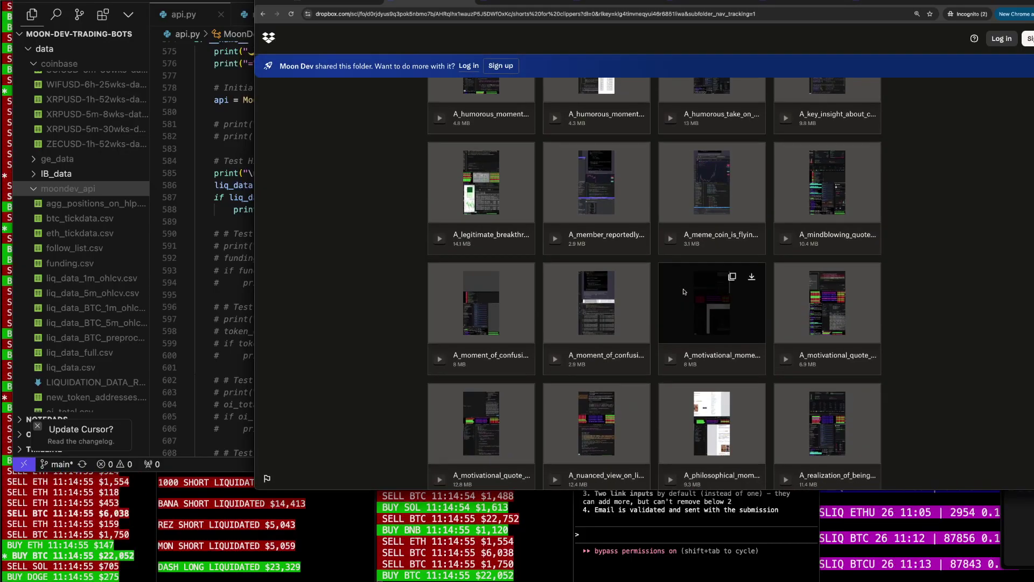
pyautogui.scroll(-2, 685, 291)
pyautogui.scroll(-2, 685, 291)
pyautogui.scroll(-2, 685, 291)
pyautogui.scroll(-2, 684, 292)
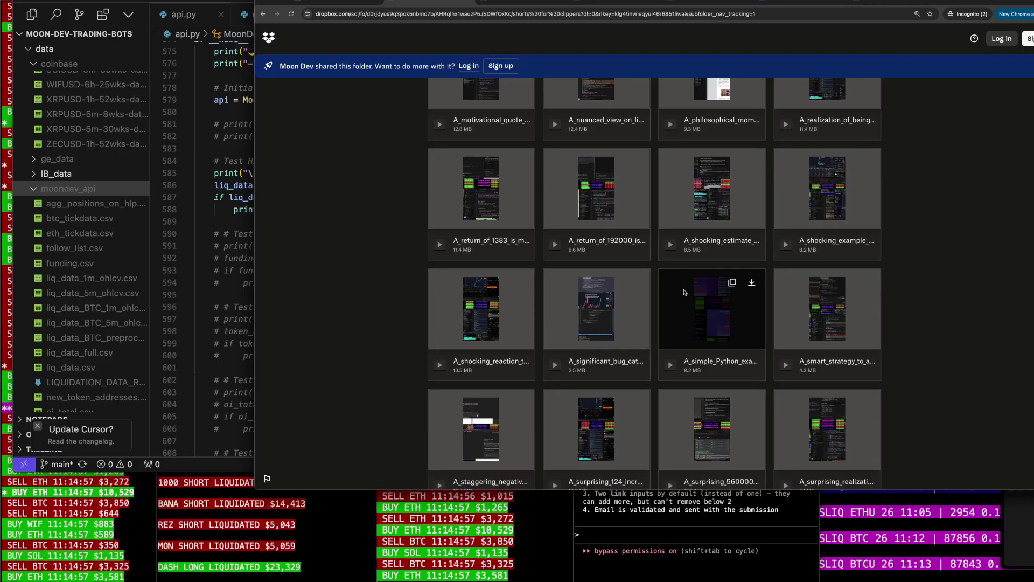
pyautogui.scroll(-2, 684, 291)
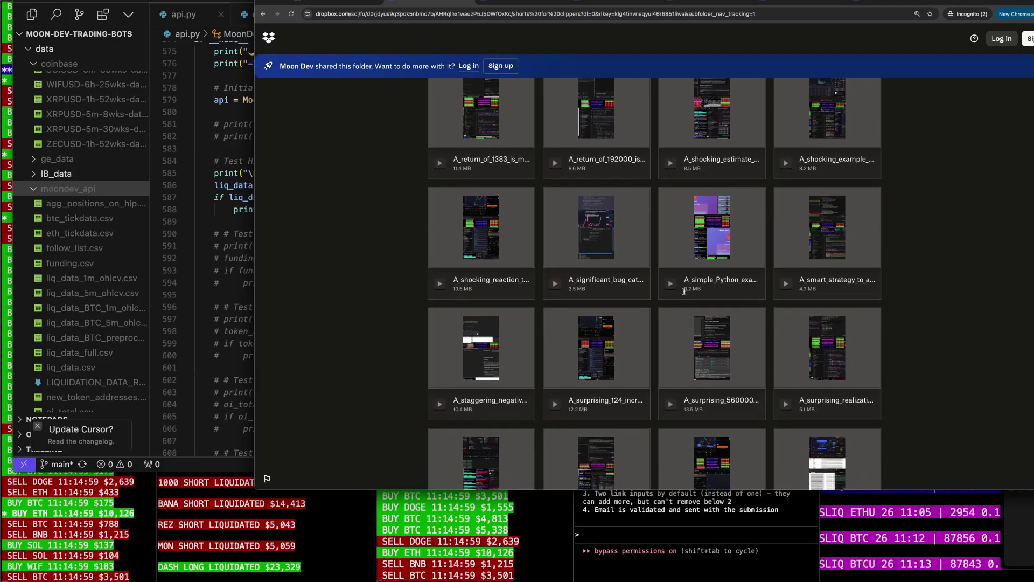
pyautogui.scroll(-3, 685, 291)
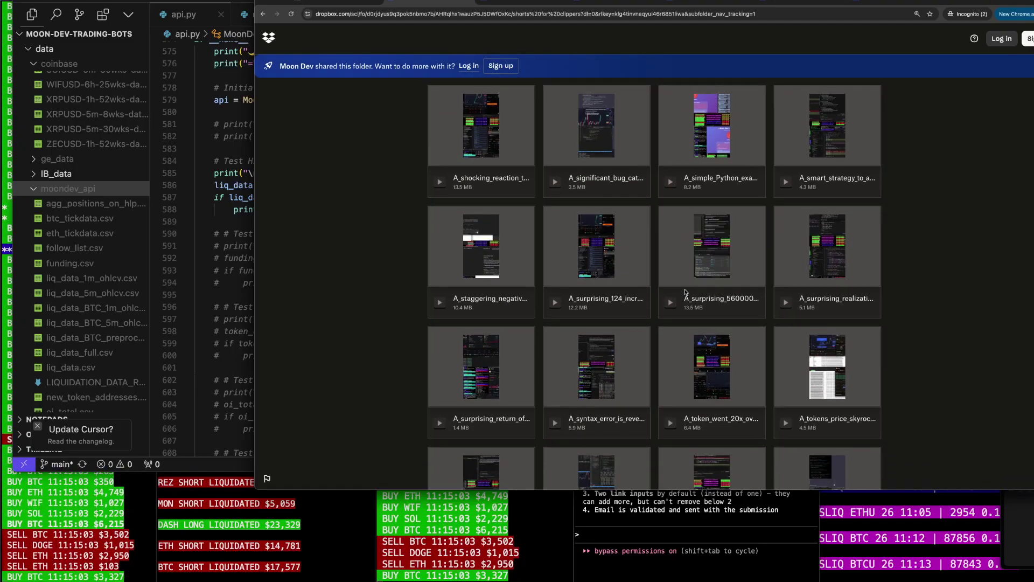
pyautogui.scroll(5, 684, 291)
pyautogui.scroll(5, 688, 290)
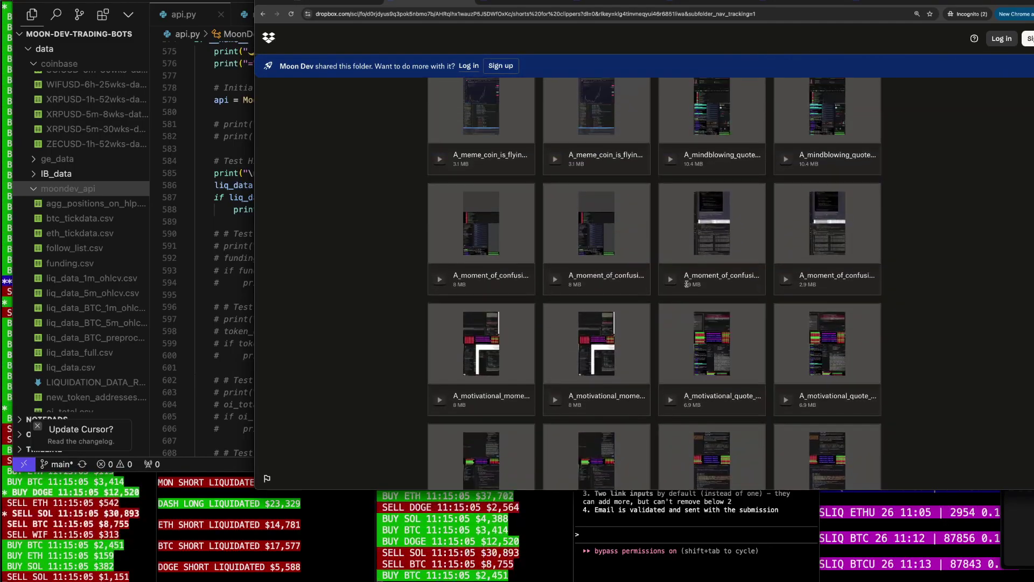
pyautogui.scroll(5, 688, 290)
pyautogui.scroll(5, 687, 290)
pyautogui.scroll(5, 687, 289)
pyautogui.scroll(3, 689, 285)
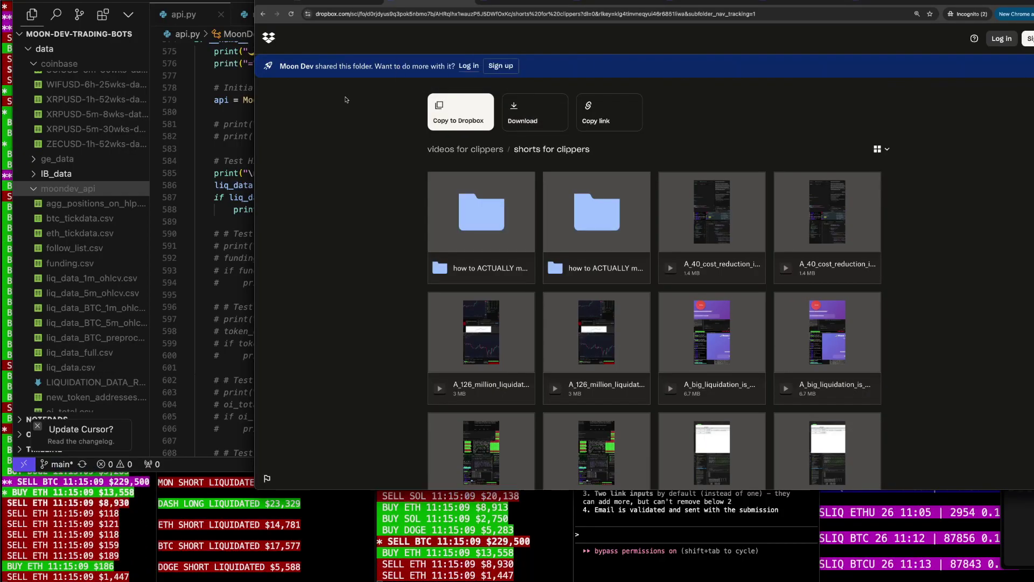
# Return to 'videos for clippers', reopen the library from Moon Dev, and enter 'shorts for clippers'
pyautogui.click(263, 15)
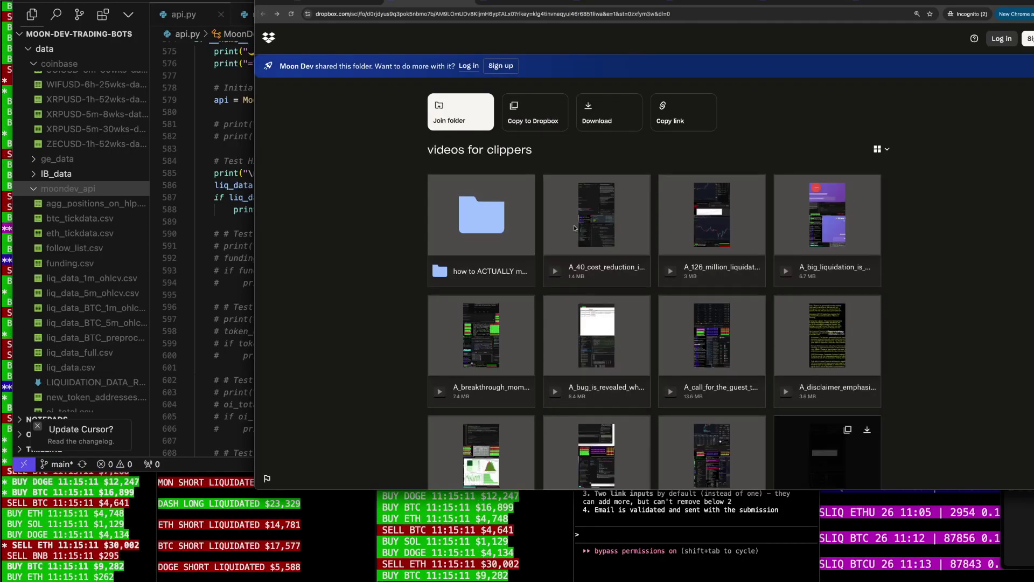
pyautogui.scroll(-1, 690, 261)
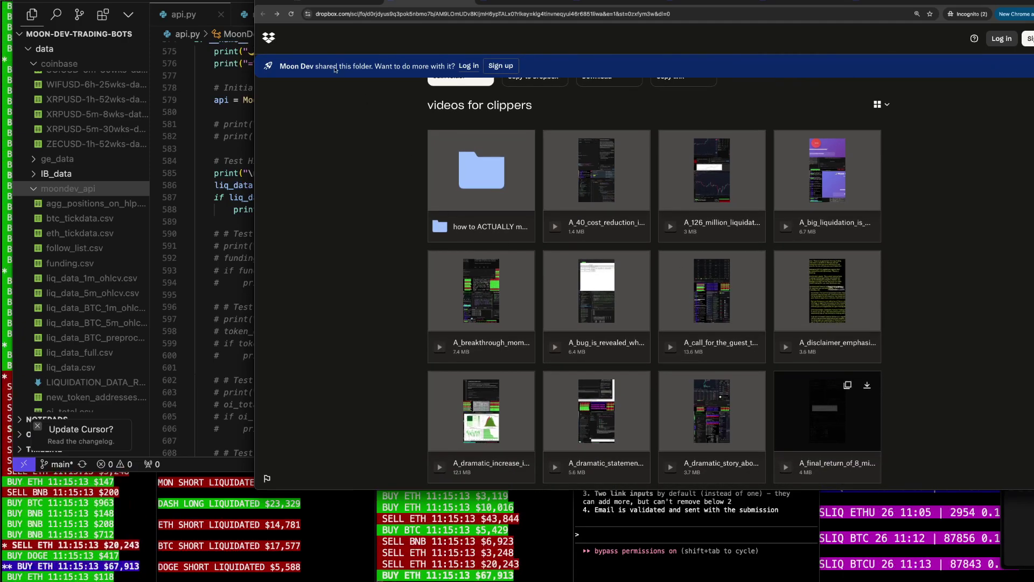
pyautogui.scroll(1, 505, 186)
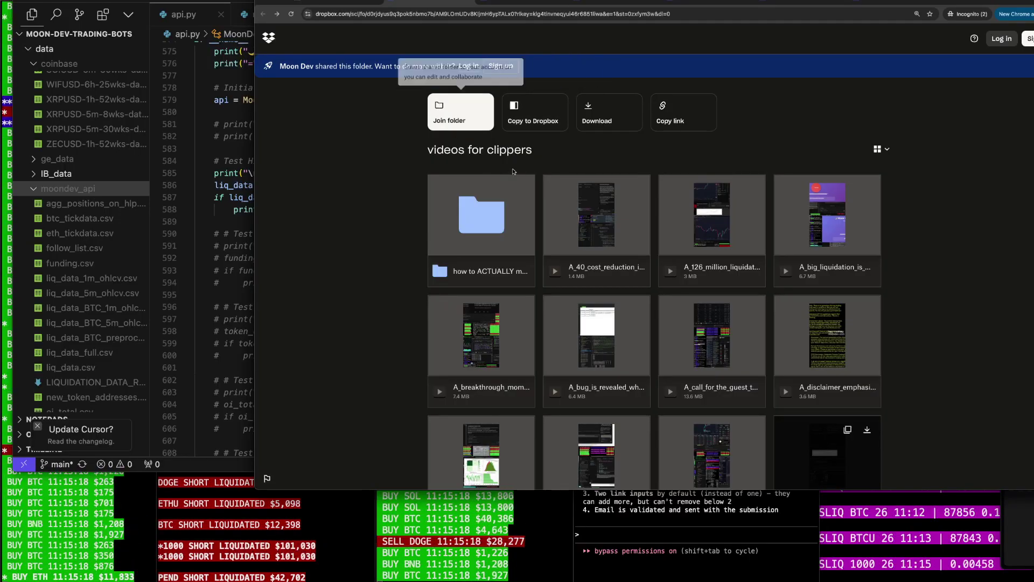
pyautogui.hotkey('ctrl', 'Tab')
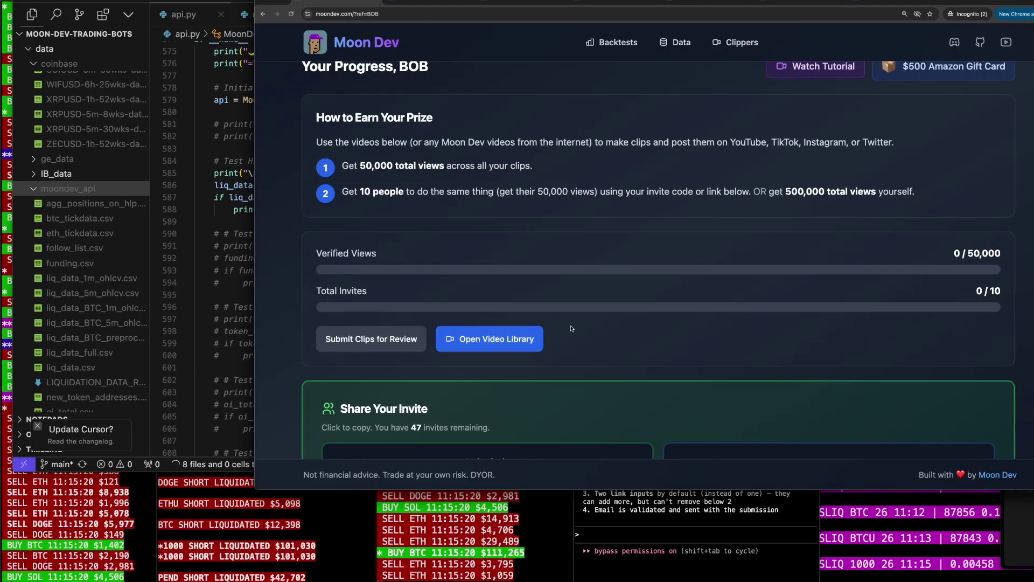
pyautogui.click(488, 339)
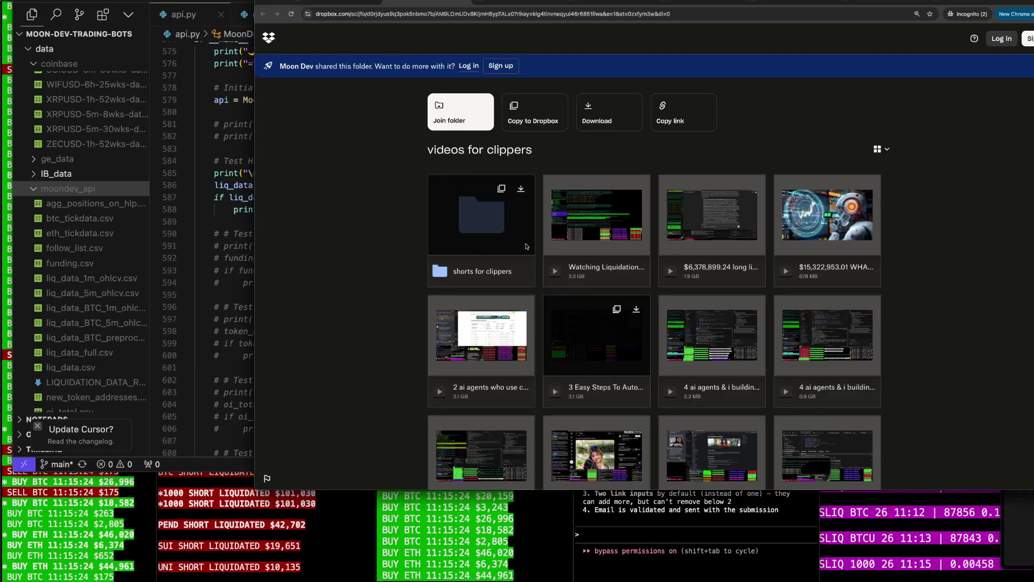
pyautogui.scroll(-1, 681, 261)
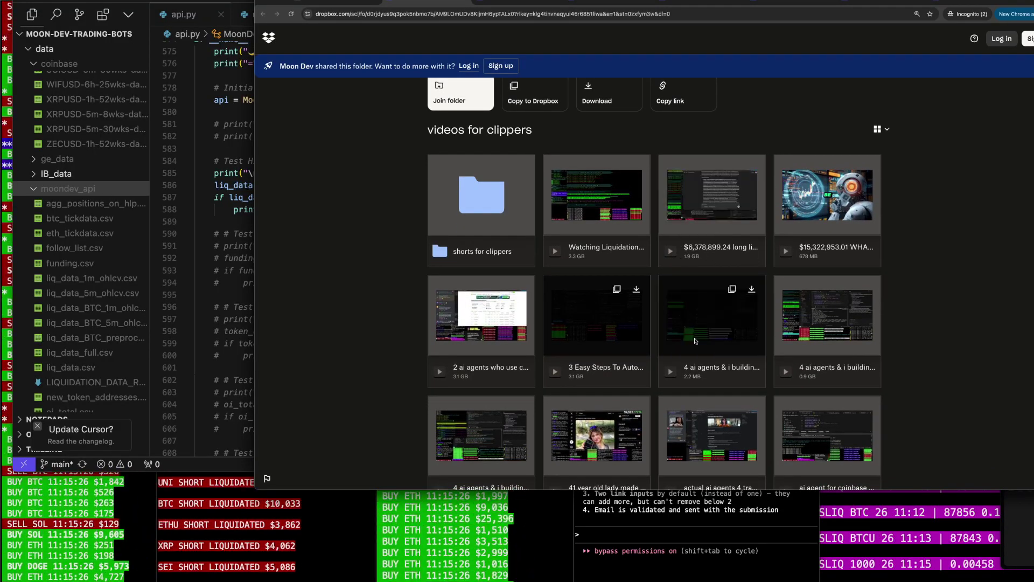
pyautogui.scroll(-1, 709, 368)
pyautogui.scroll(-2, 709, 369)
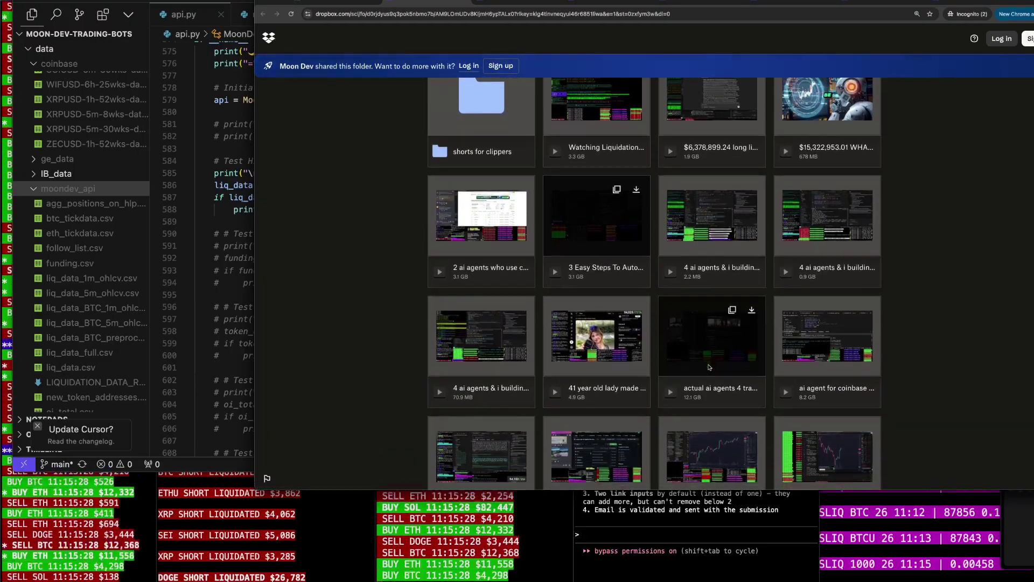
pyautogui.scroll(-2, 710, 364)
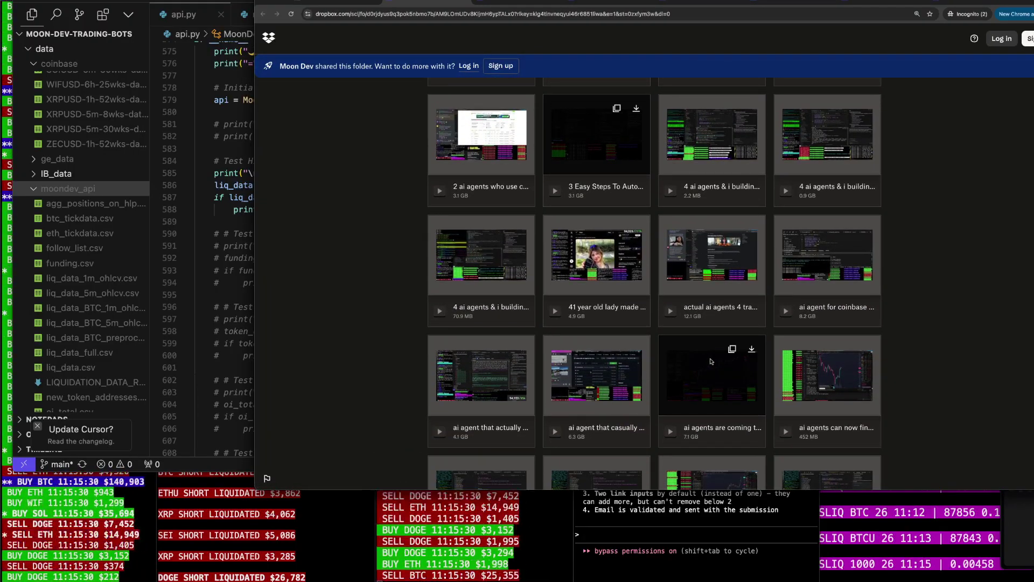
pyautogui.scroll(5, 711, 361)
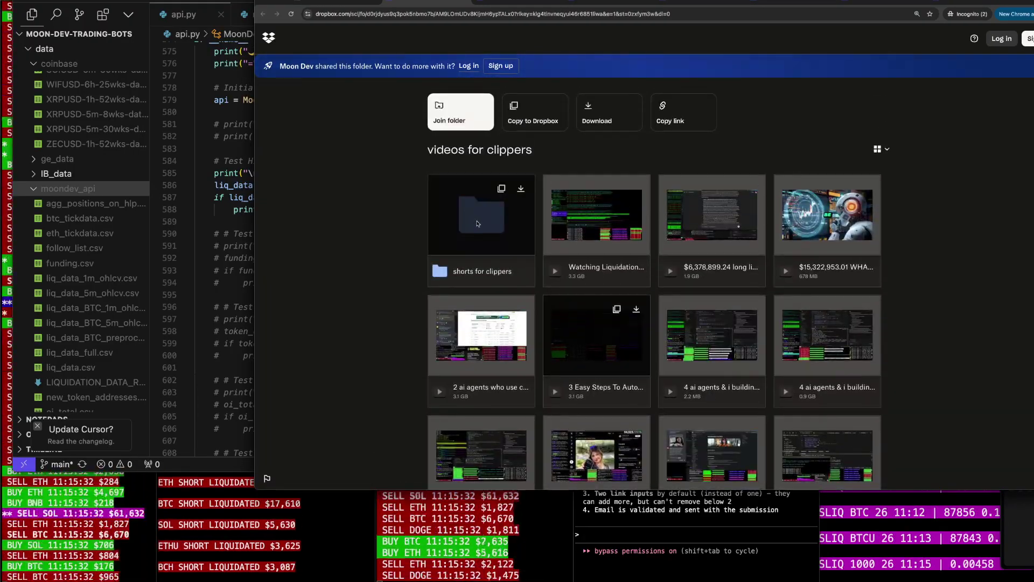
pyautogui.click(478, 223)
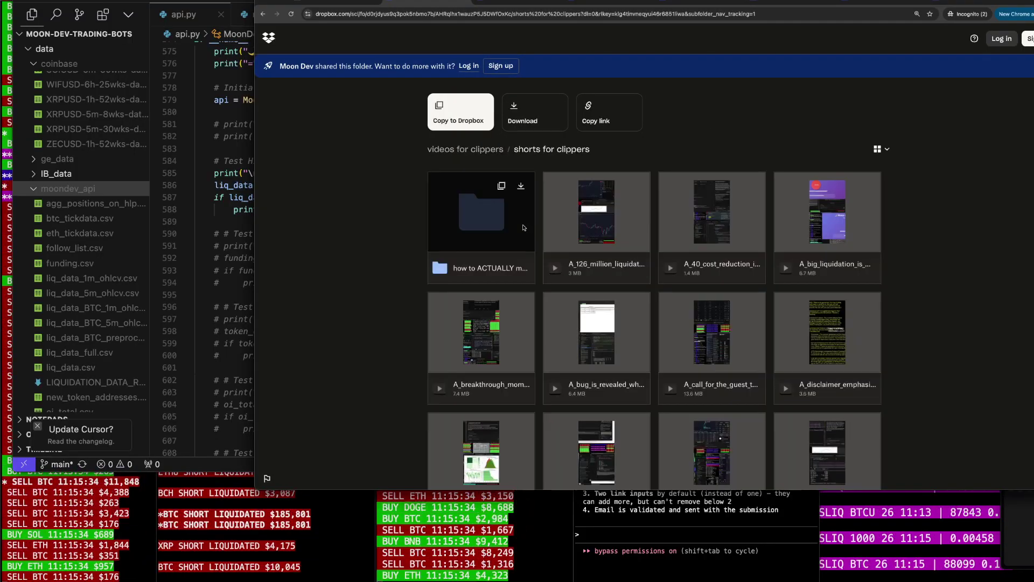
pyautogui.scroll(-3, 552, 231)
pyautogui.scroll(-2, 552, 231)
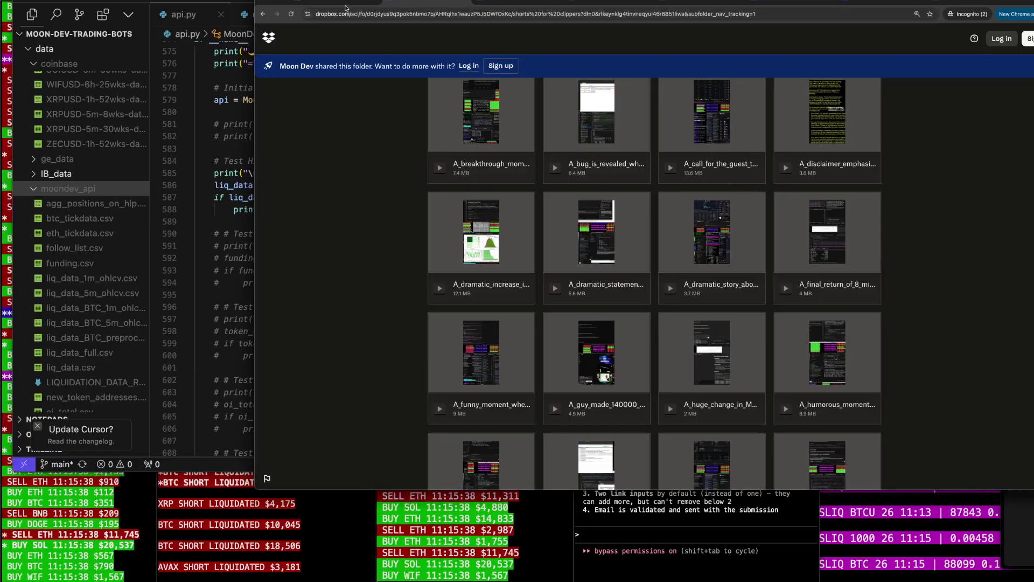
# Highlight '50,000 total views', TikTok and Instagram, and the '$500 Amazon Gift Card' prize
pyautogui.hotkey('ctrl', 'Tab')
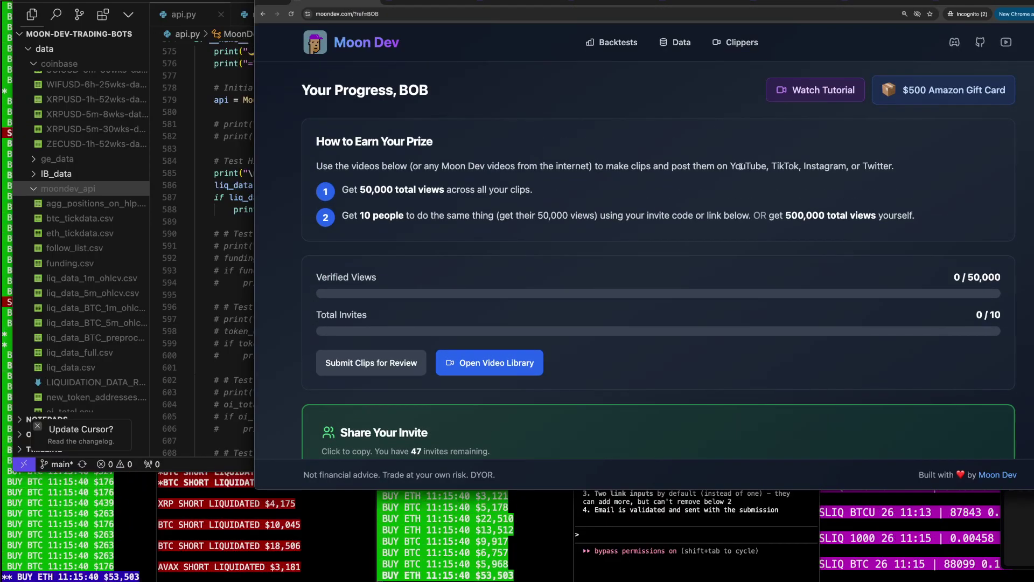
pyautogui.moveTo(360, 189); pyautogui.dragTo(376, 189)
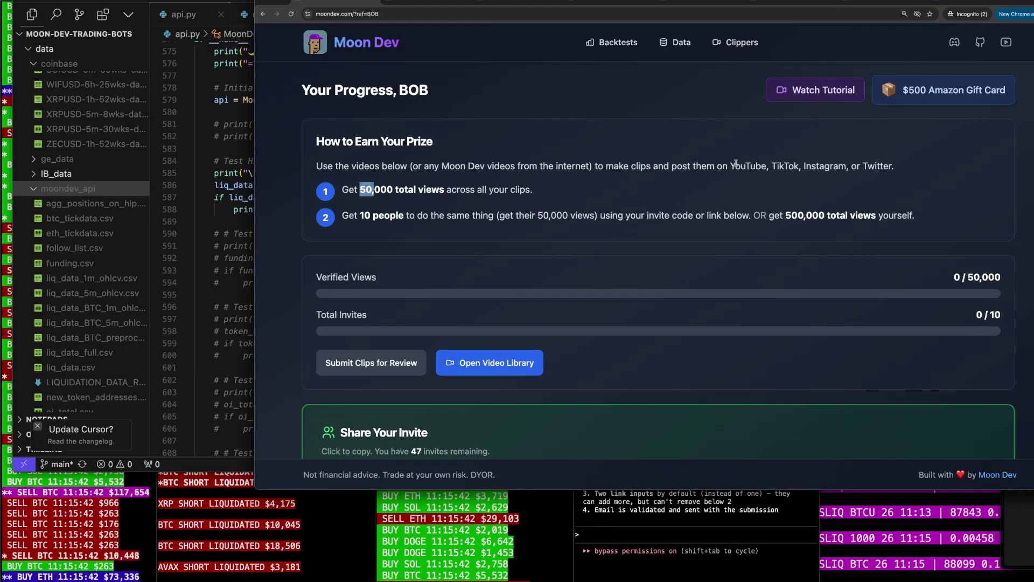
pyautogui.moveTo(782, 166); pyautogui.dragTo(828, 168)
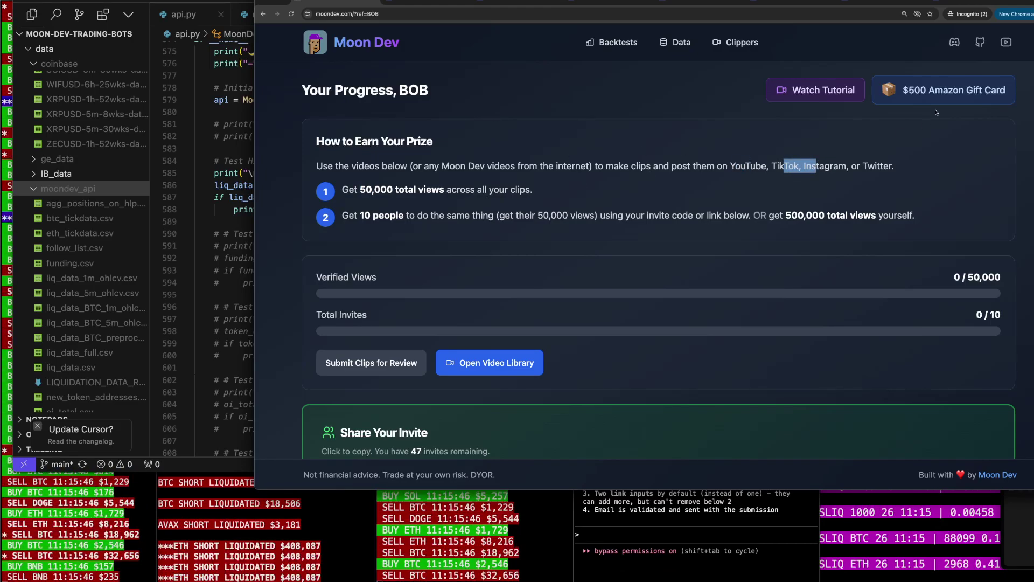
pyautogui.moveTo(904, 90); pyautogui.dragTo(986, 90)
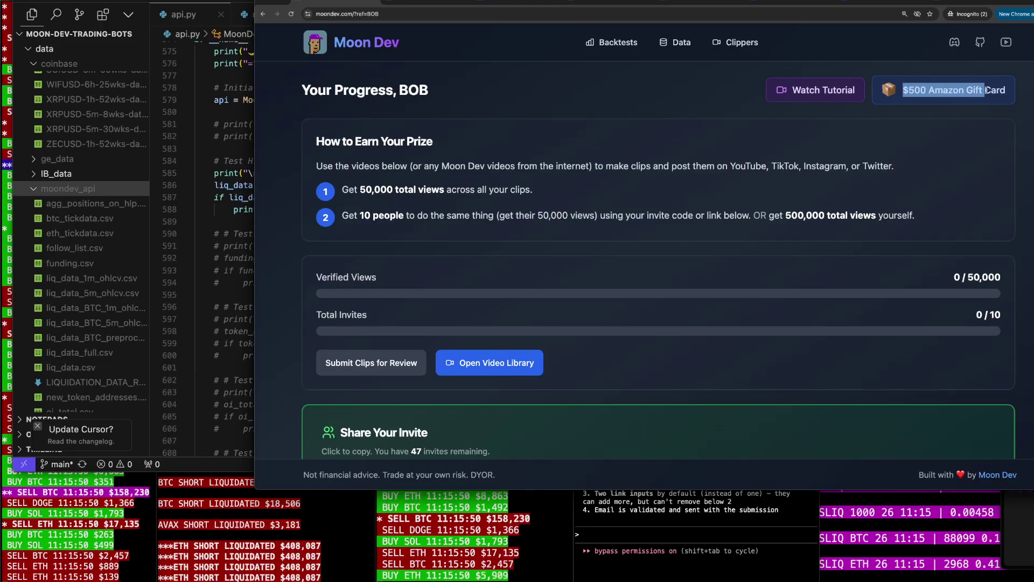
pyautogui.click(676, 144)
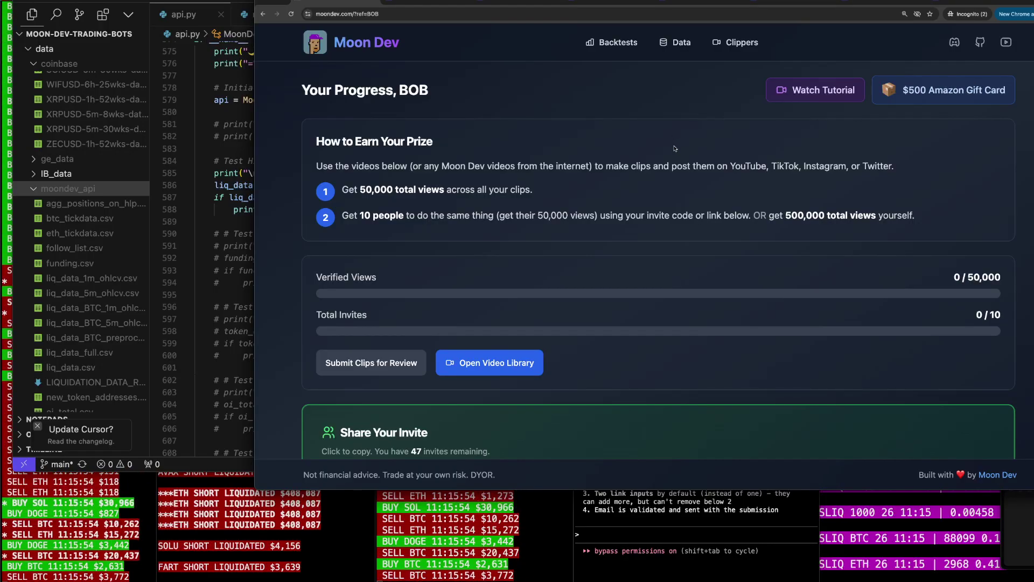
pyautogui.scroll(-2, 676, 148)
pyautogui.scroll(-2, 675, 148)
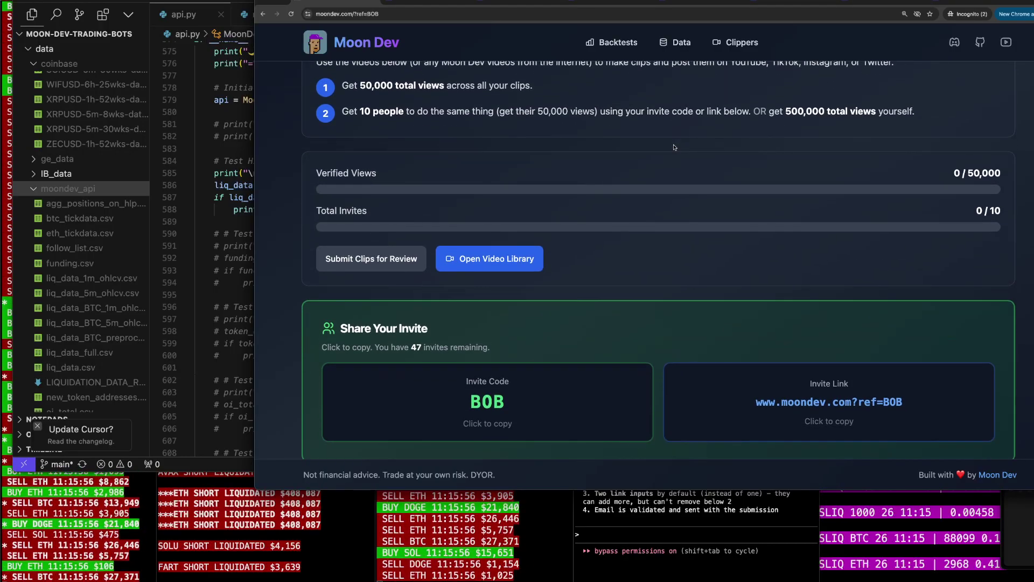
pyautogui.scroll(-2, 675, 147)
pyautogui.scroll(-1, 675, 147)
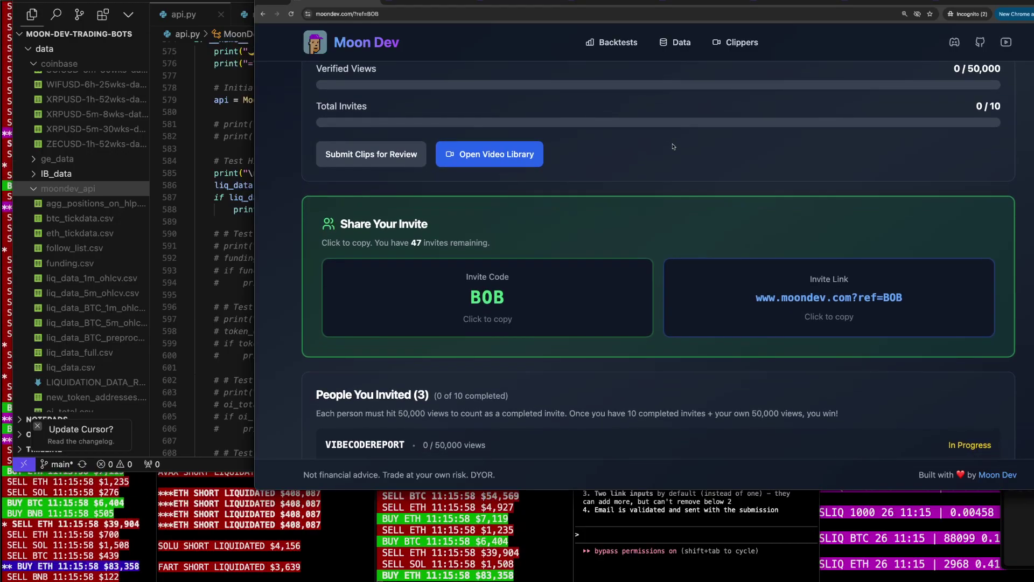
pyautogui.scroll(-2, 673, 146)
pyautogui.scroll(3, 673, 146)
pyautogui.scroll(3, 673, 146)
pyautogui.scroll(2, 484, 211)
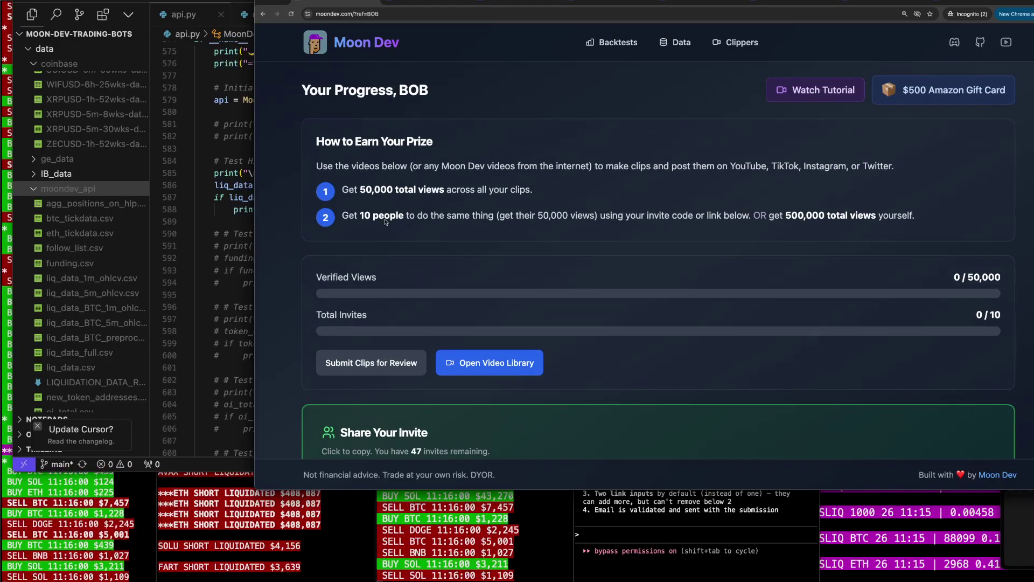
pyautogui.moveTo(364, 189); pyautogui.dragTo(493, 189)
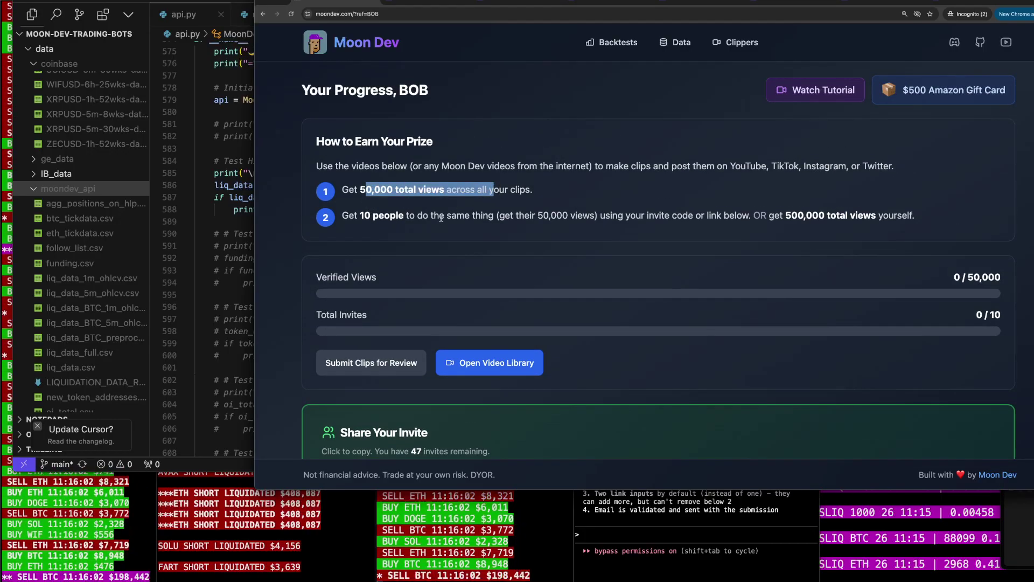
pyautogui.scroll(-2, 443, 219)
pyautogui.scroll(-1, 442, 197)
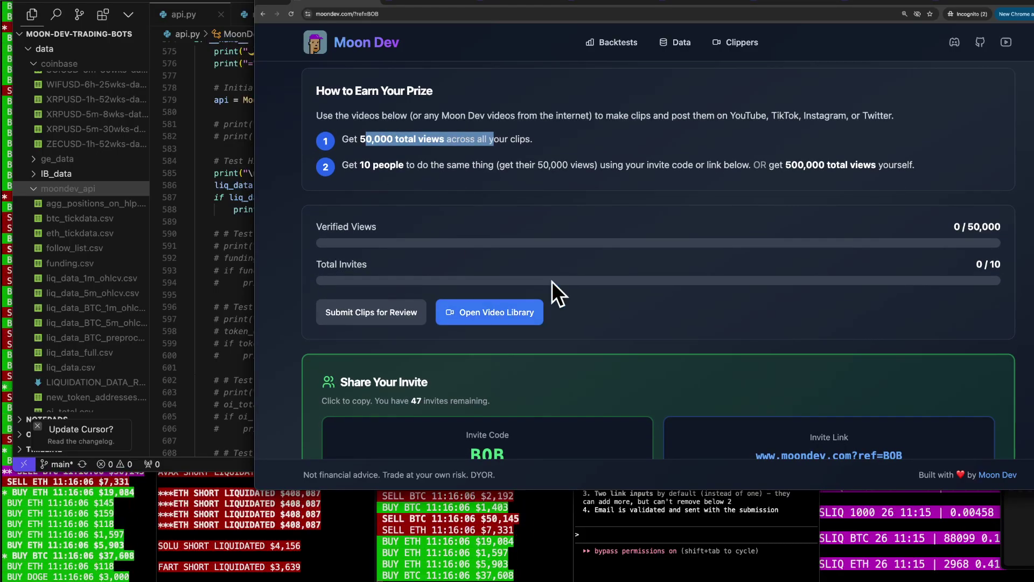
pyautogui.scroll(-3, 552, 281)
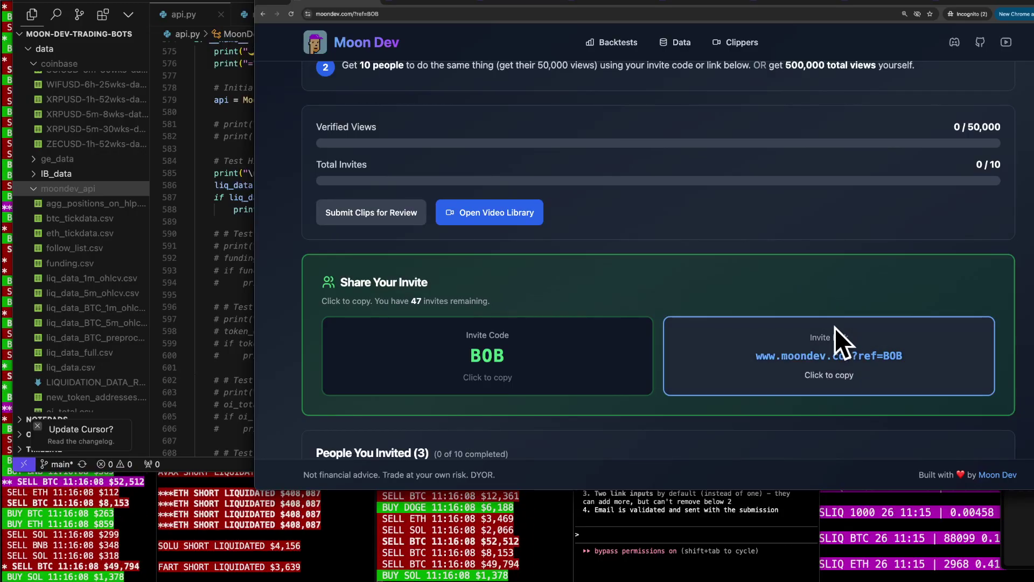
pyautogui.scroll(-2, 840, 327)
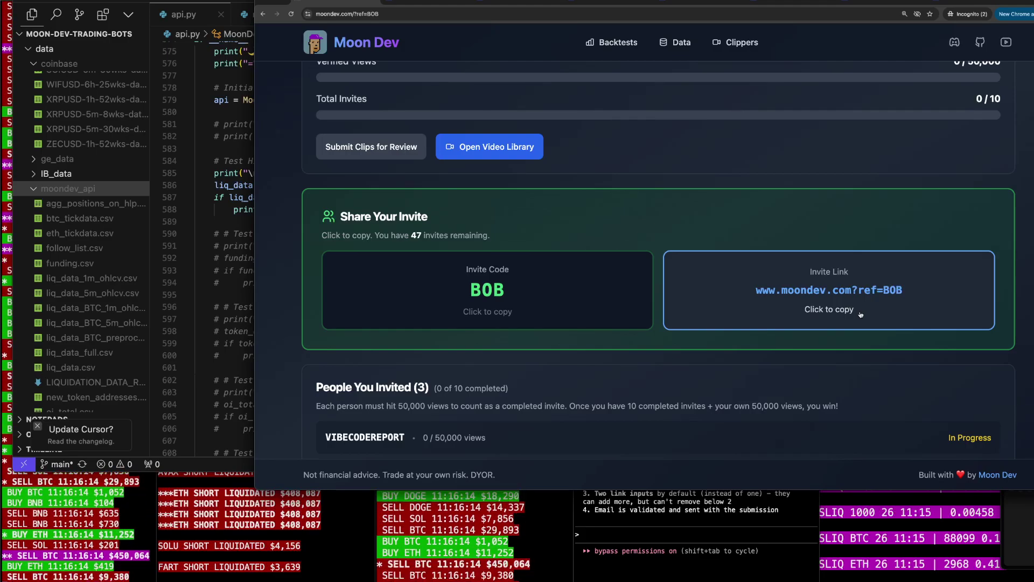
pyautogui.scroll(-1, 860, 313)
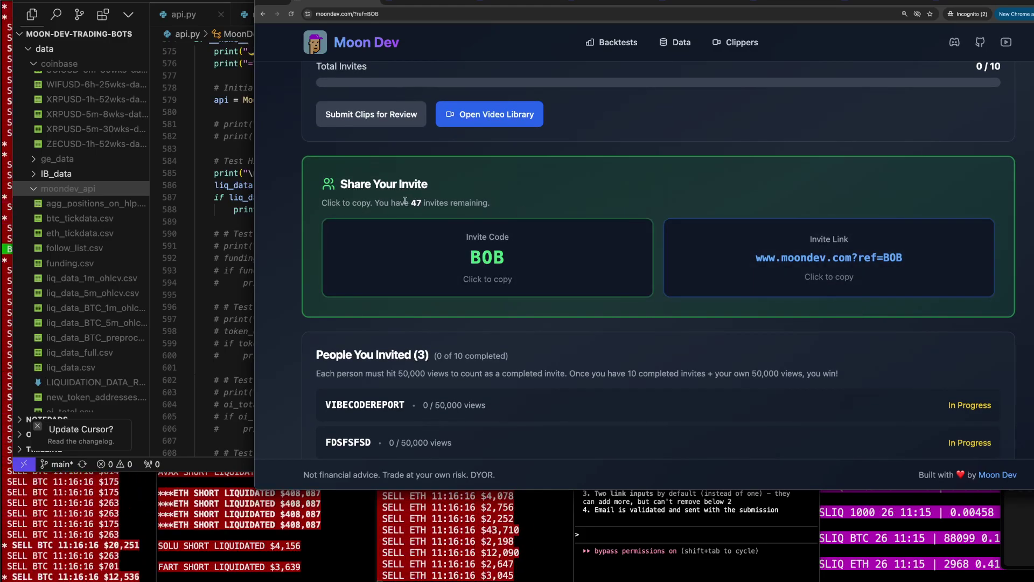
pyautogui.moveTo(409, 202)
pyautogui.mouseDown()
pyautogui.moveTo(440, 203)
pyautogui.moveTo(430, 202)
pyautogui.mouseUp()
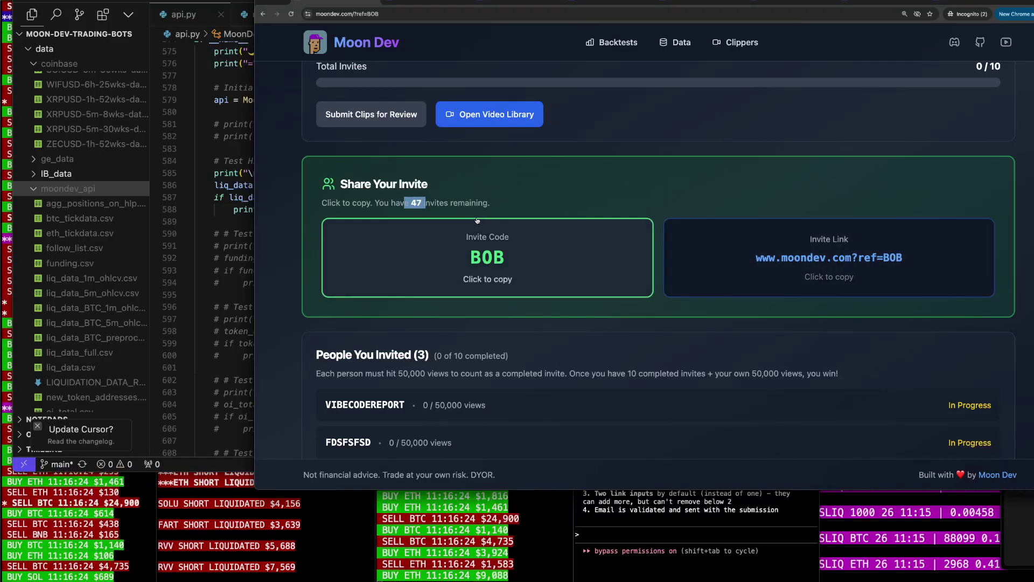
pyautogui.scroll(-3, 485, 243)
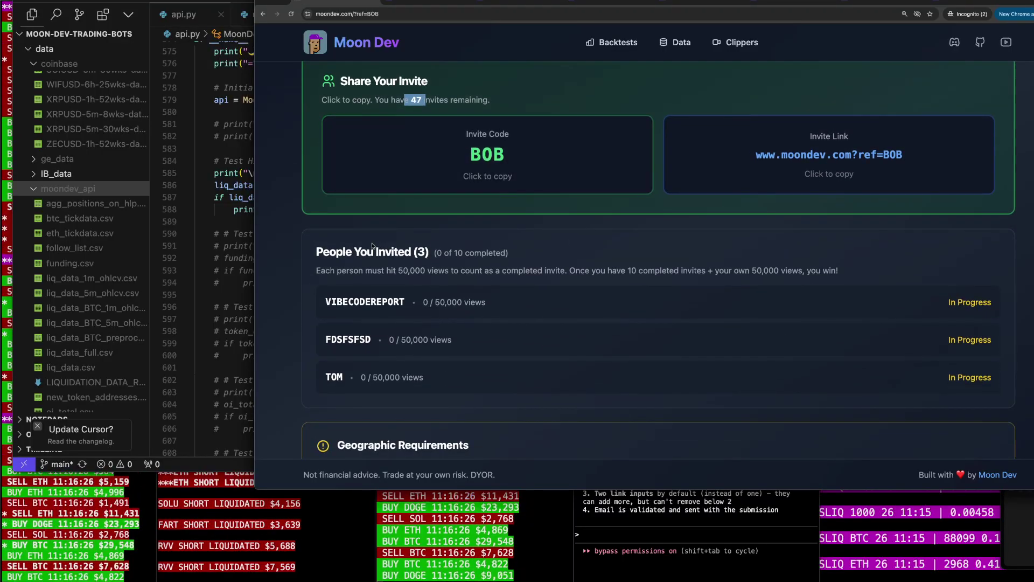
pyautogui.moveTo(315, 252); pyautogui.dragTo(458, 270)
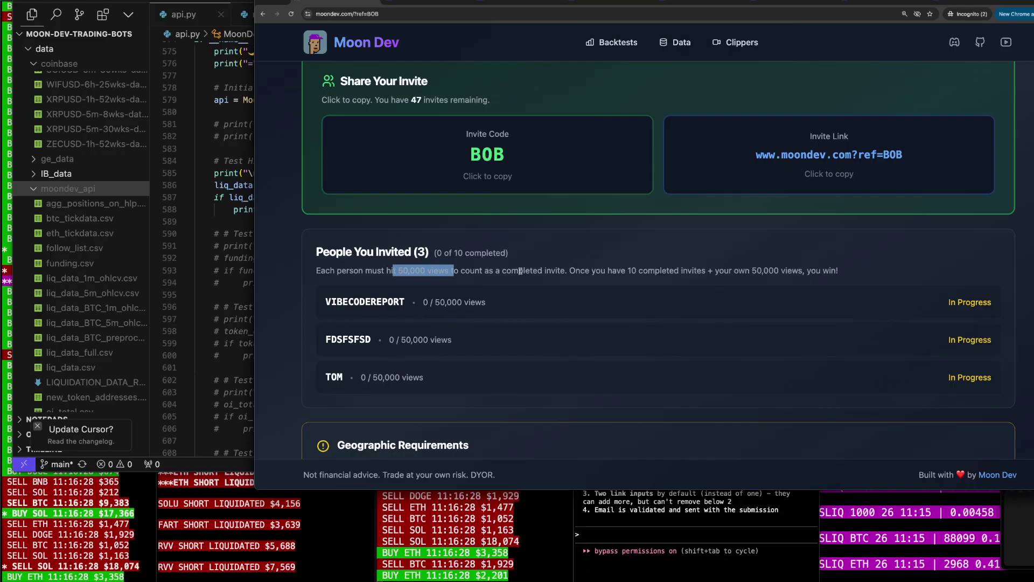
pyautogui.scroll(-3, 523, 268)
pyautogui.scroll(-2, 566, 259)
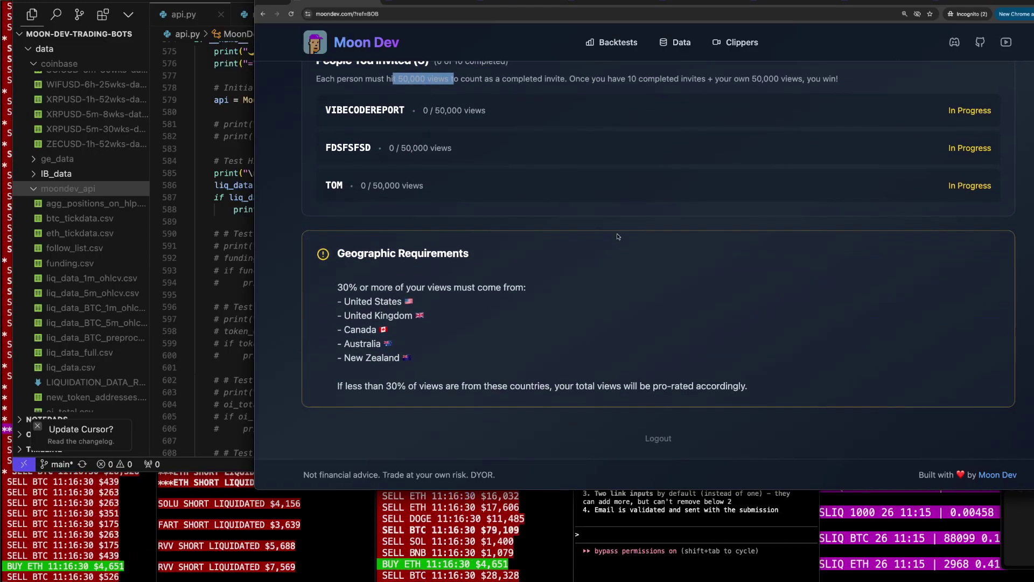
pyautogui.scroll(3, 598, 218)
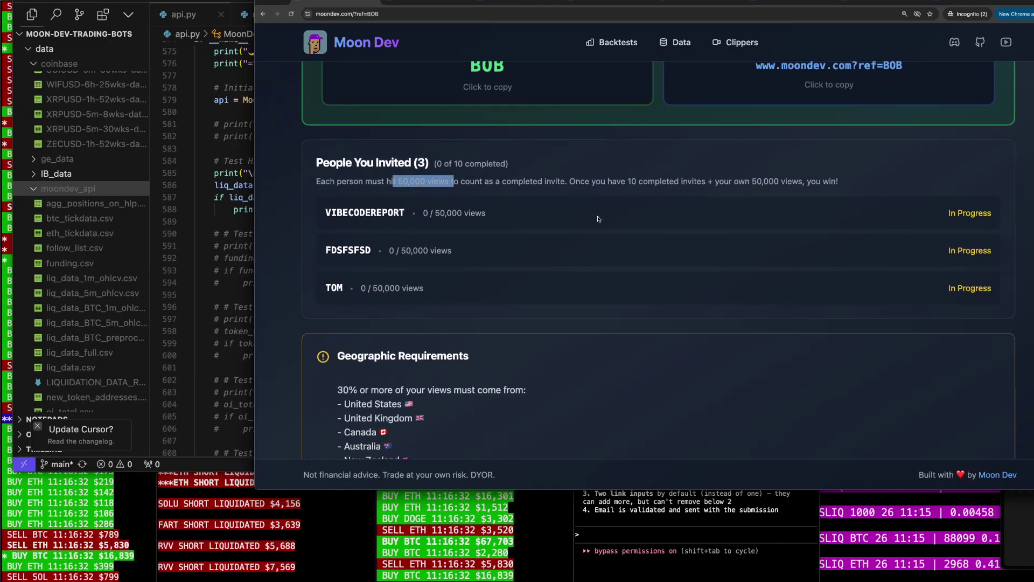
pyautogui.scroll(5, 592, 231)
pyautogui.scroll(3, 551, 258)
pyautogui.scroll(1, 515, 277)
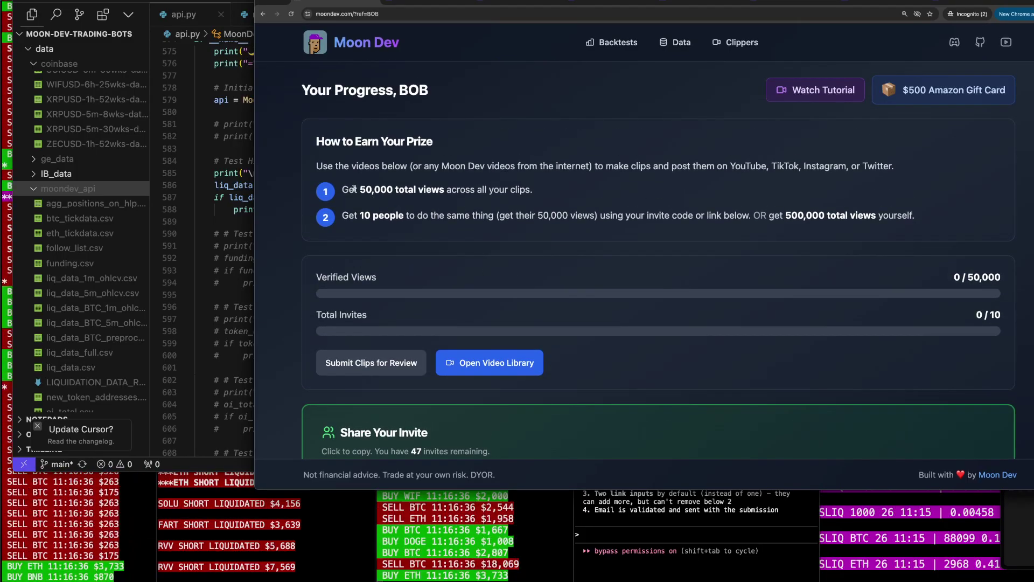
pyautogui.moveTo(343, 215); pyautogui.dragTo(410, 212)
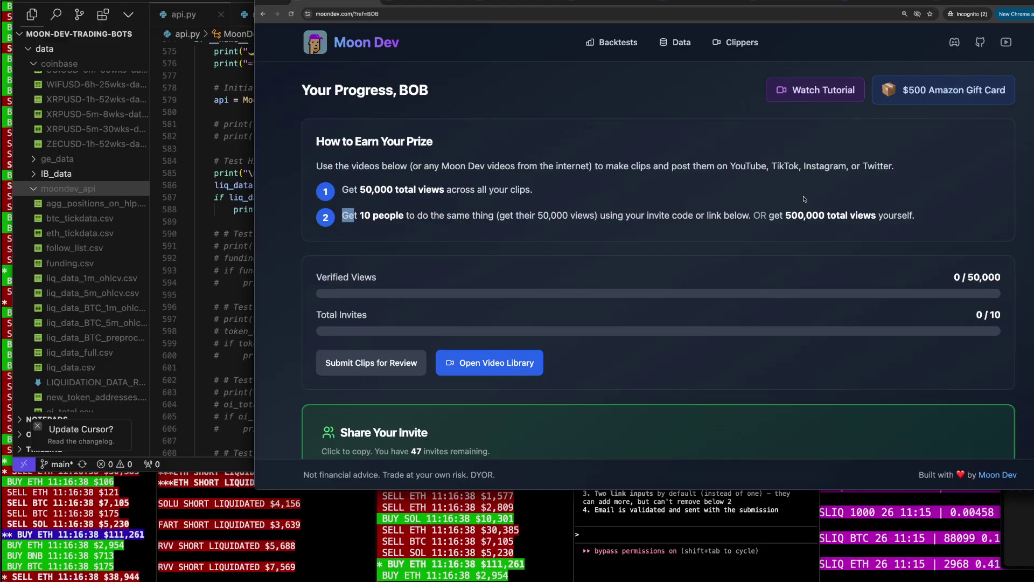
pyautogui.moveTo(754, 215); pyautogui.dragTo(898, 215)
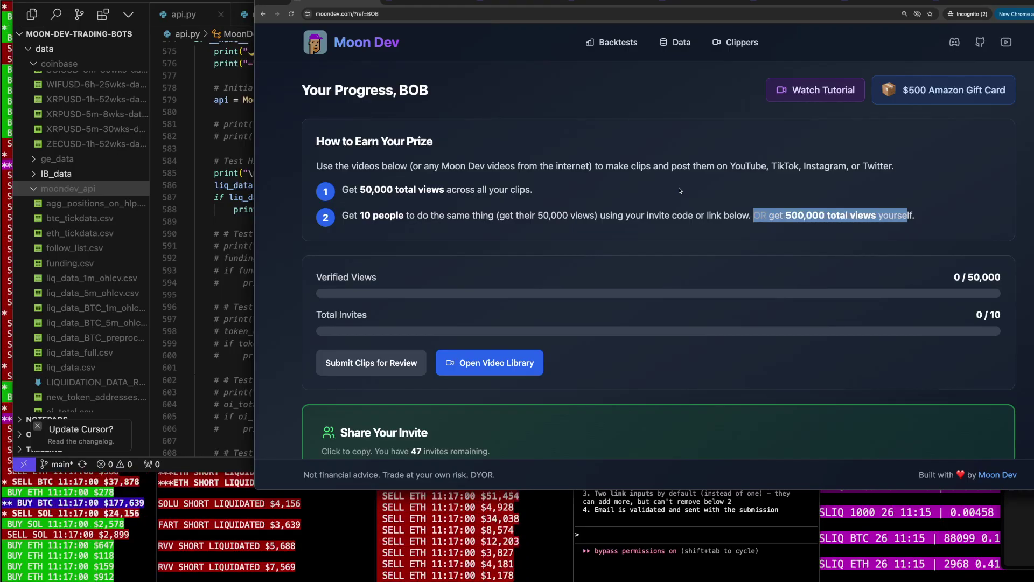
pyautogui.click(637, 341)
pyautogui.scroll(-2, 630, 291)
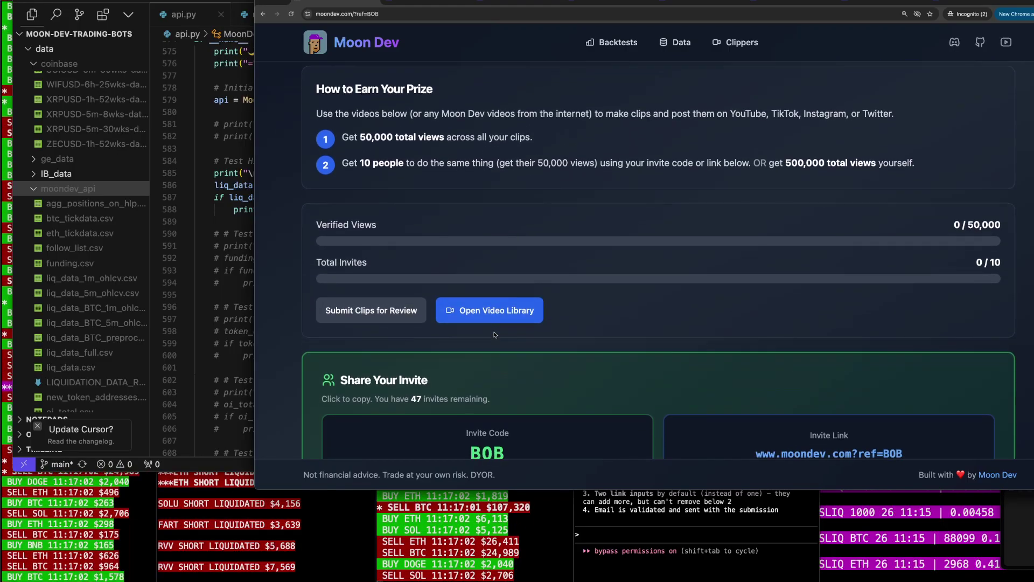
# Open the shared video library and browse its 'shorts for clippers' folder
pyautogui.click(500, 315)
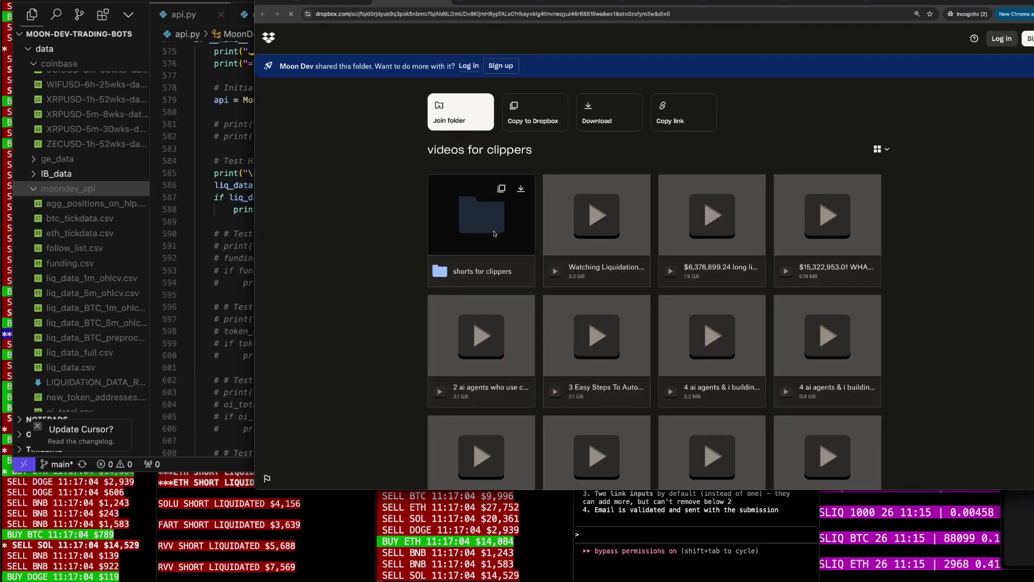
pyautogui.scroll(-2, 567, 267)
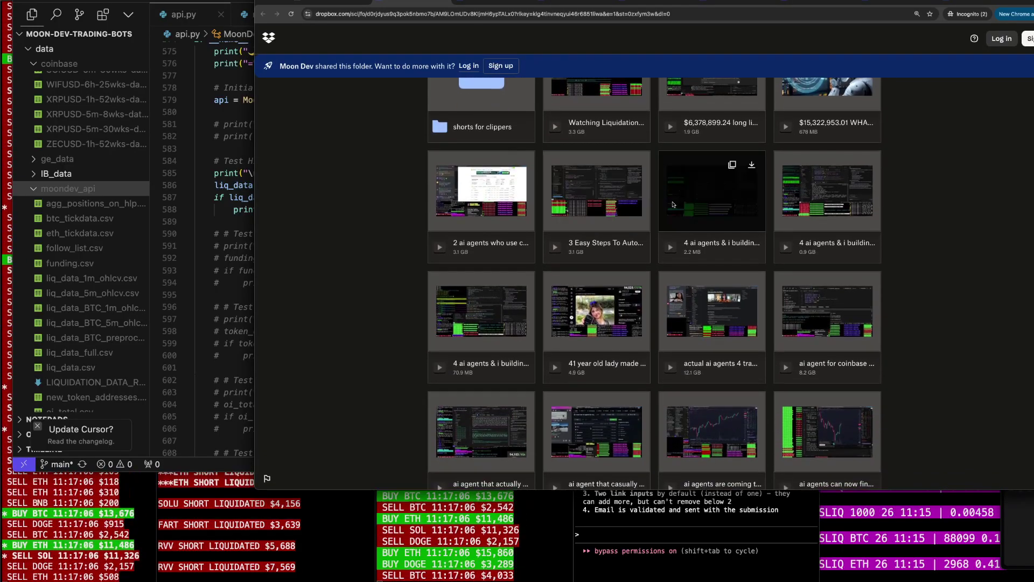
pyautogui.scroll(-2, 671, 210)
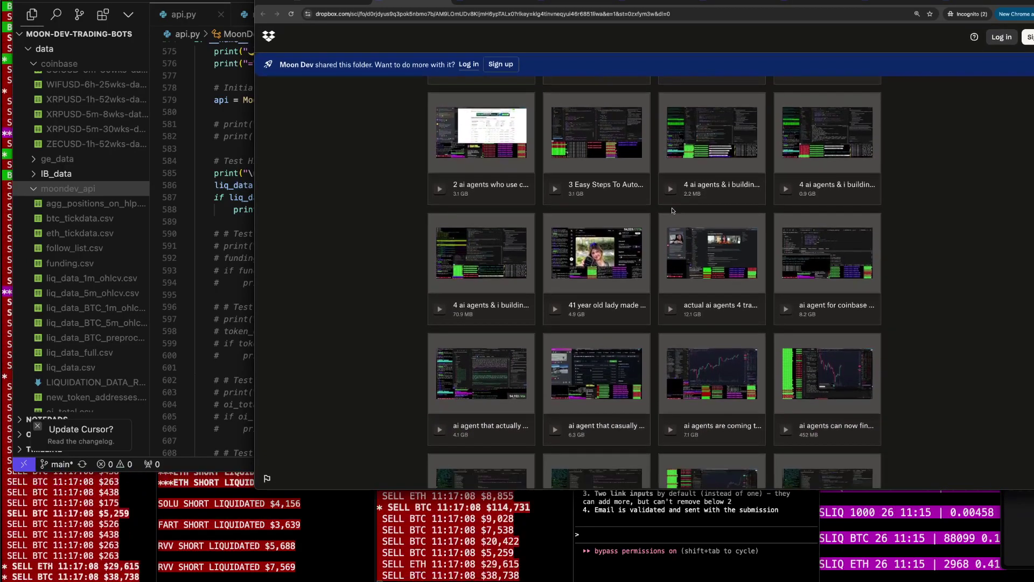
pyautogui.scroll(-2, 670, 301)
pyautogui.scroll(-1, 675, 323)
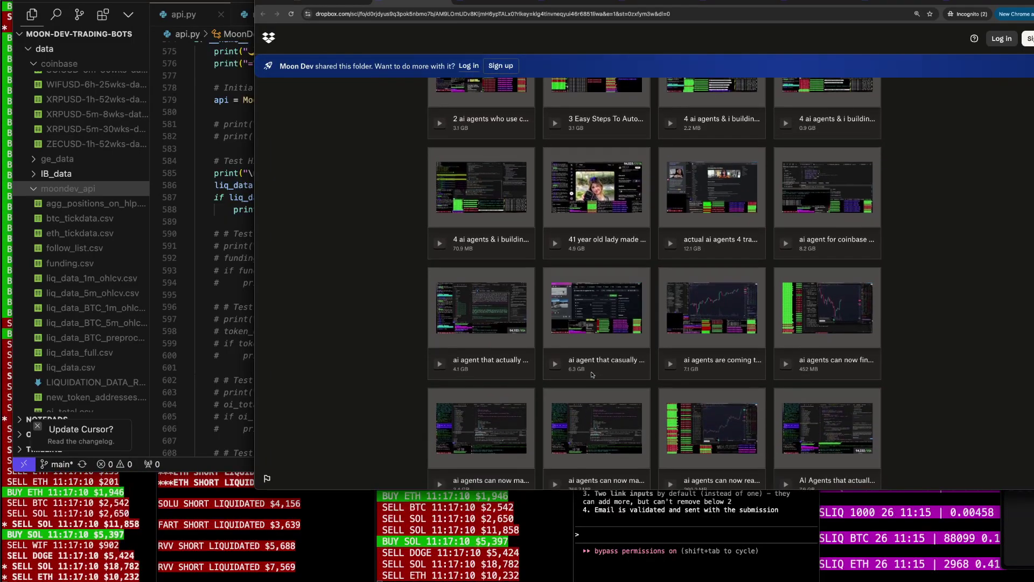
pyautogui.scroll(-2, 679, 354)
pyautogui.scroll(-2, 615, 363)
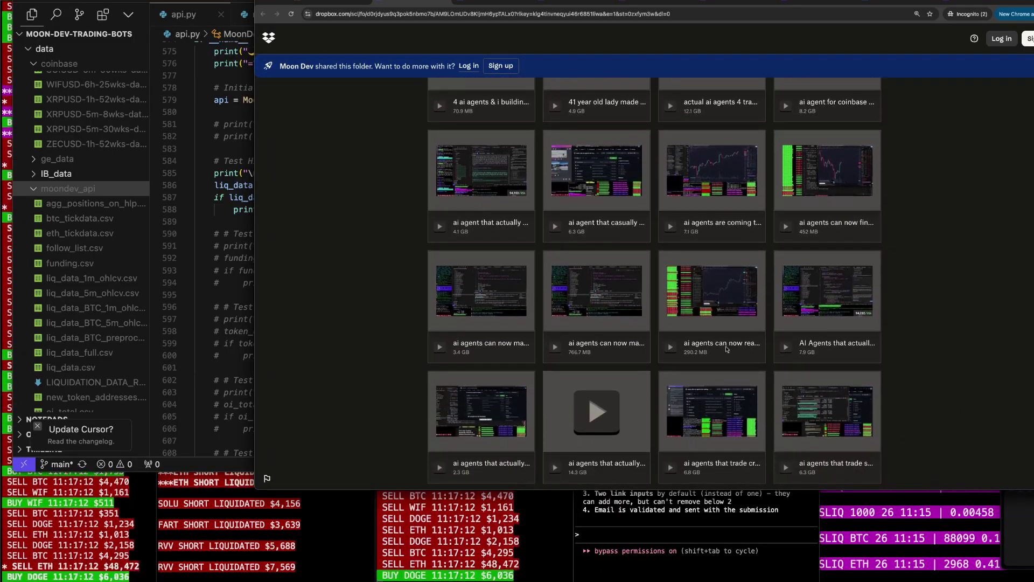
pyautogui.scroll(-2, 555, 378)
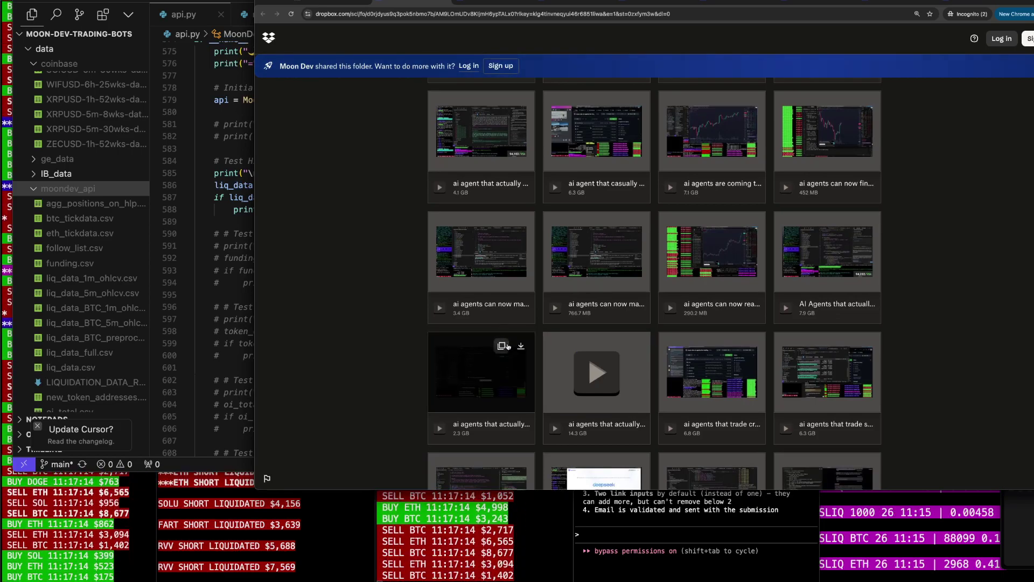
pyautogui.scroll(-2, 518, 355)
pyautogui.scroll(3, 508, 346)
pyautogui.scroll(3, 517, 344)
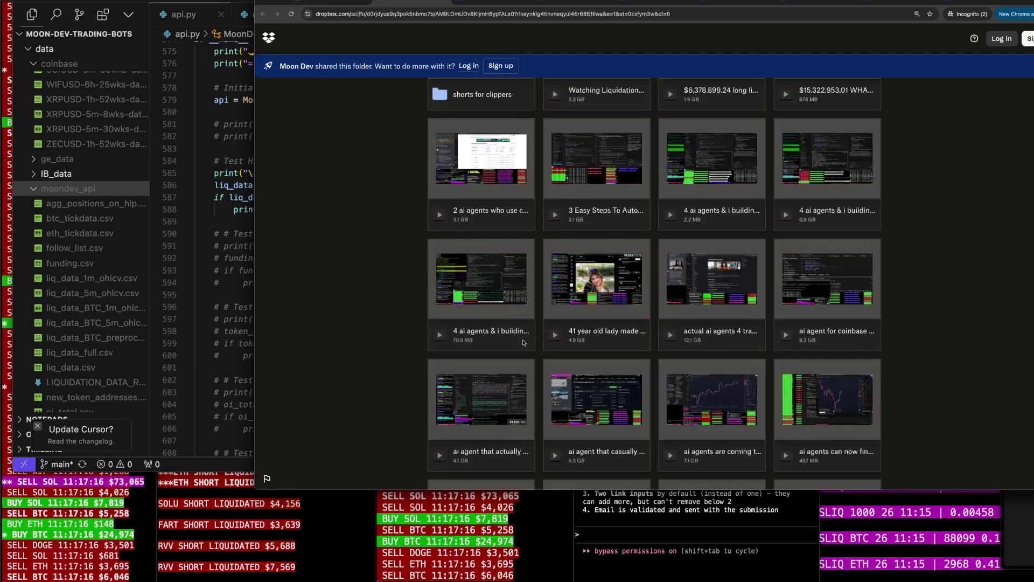
pyautogui.scroll(3, 524, 342)
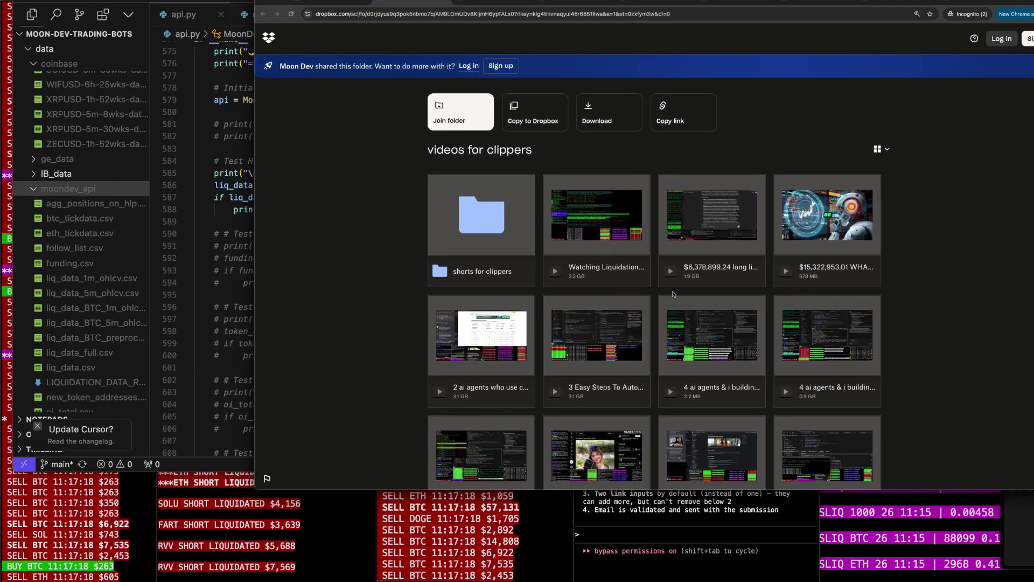
pyautogui.click(483, 216)
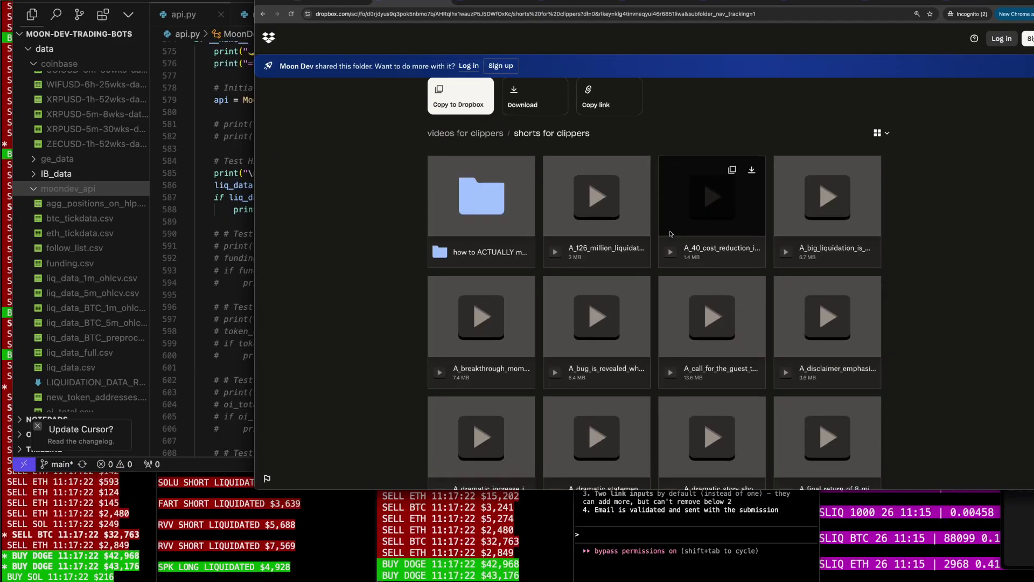
pyautogui.scroll(-2, 671, 233)
pyautogui.scroll(-3, 658, 260)
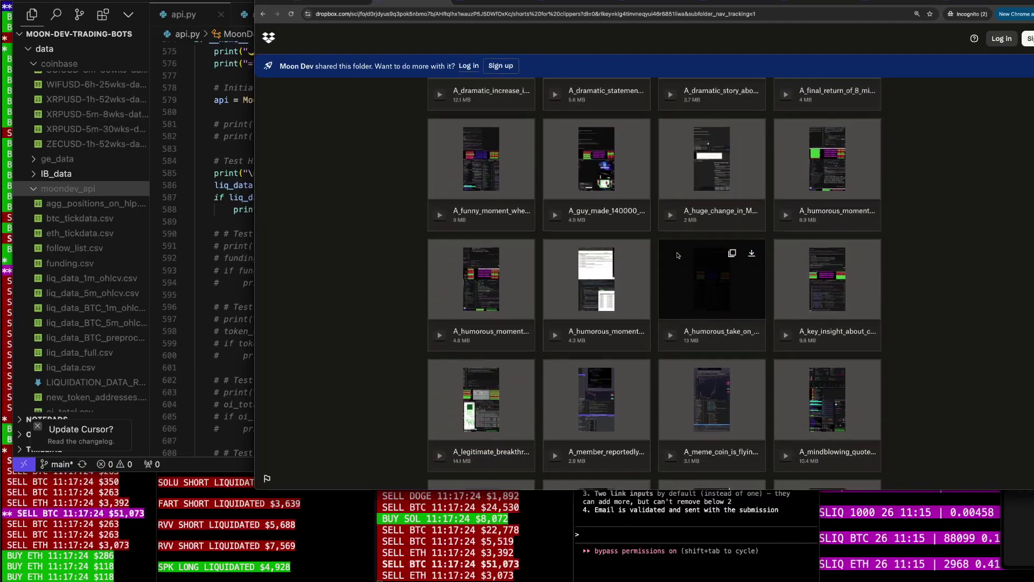
pyautogui.scroll(-3, 663, 259)
pyautogui.scroll(-3, 671, 258)
pyautogui.scroll(-3, 677, 257)
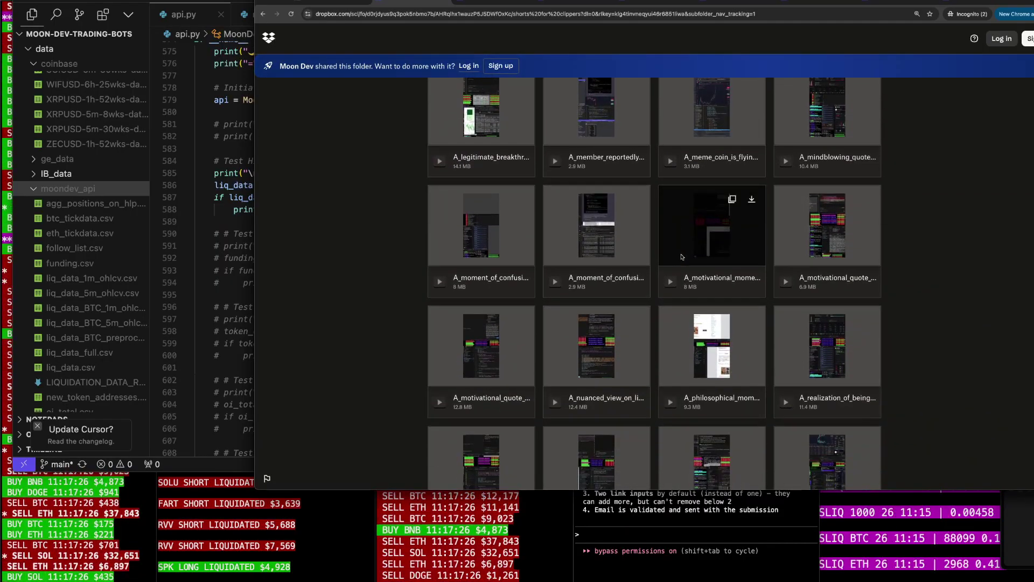
pyautogui.scroll(-3, 677, 258)
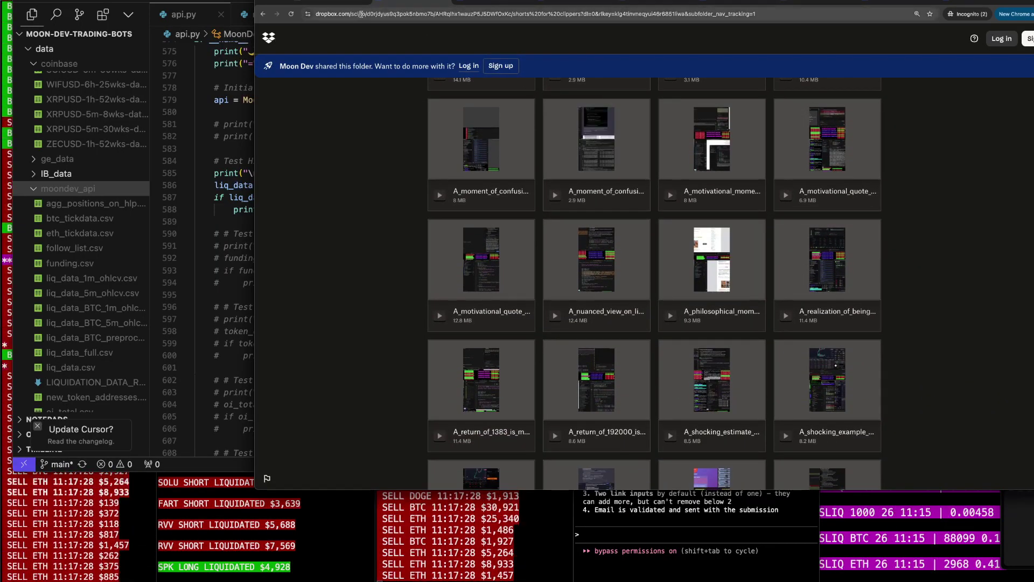
# Return to the Moon Dev page and highlight the 500,000 total views alternative
pyautogui.hotkey('alt', 'Left')
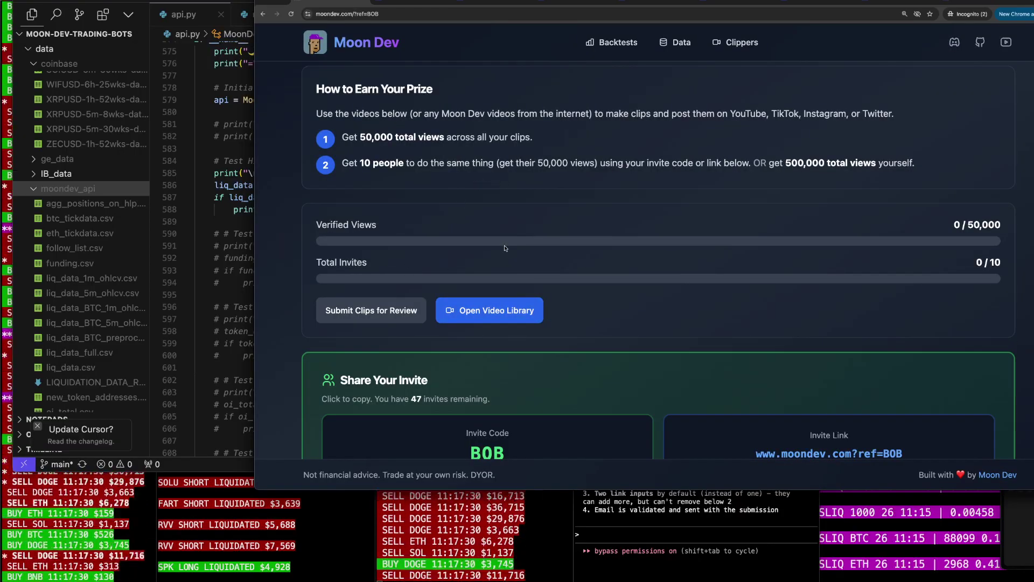
pyautogui.moveTo(930, 226); pyautogui.dragTo(1001, 225)
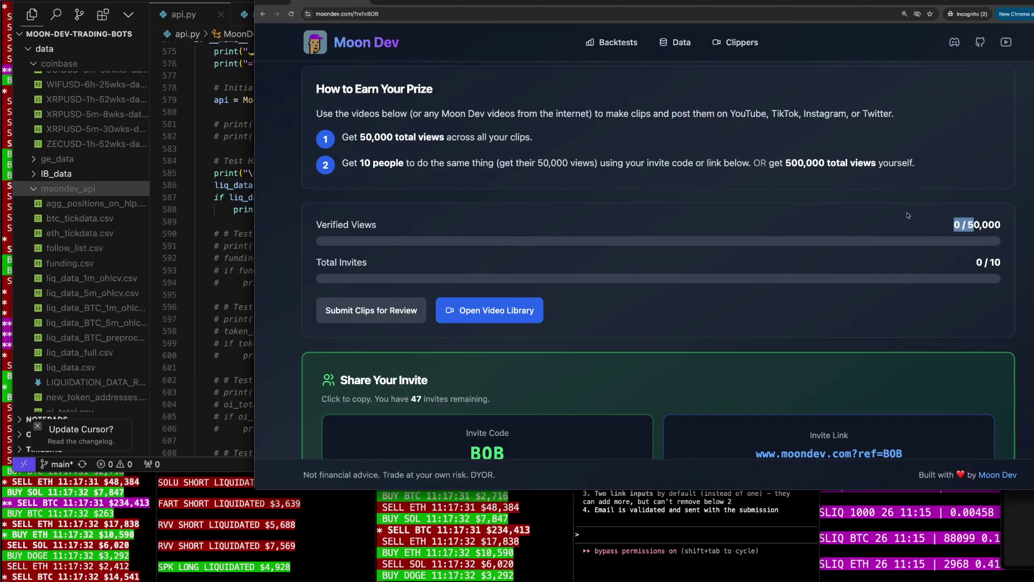
pyautogui.click(789, 180)
pyautogui.moveTo(755, 162); pyautogui.dragTo(883, 162)
pyautogui.scroll(-1, 849, 219)
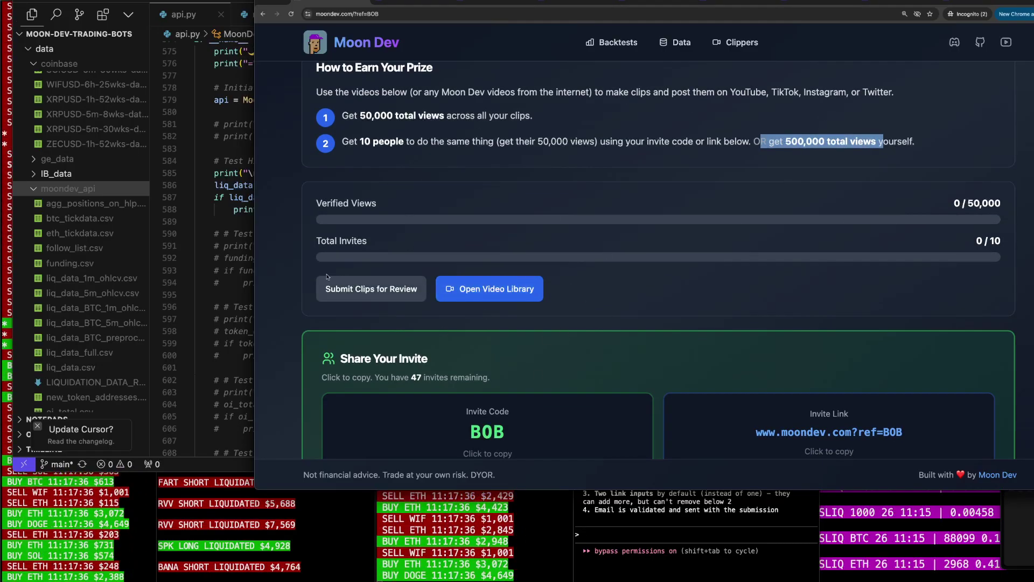
# Highlight the Verified Views label, view the clip submission form, and open a blank tab
pyautogui.moveTo(329, 203); pyautogui.dragTo(374, 203)
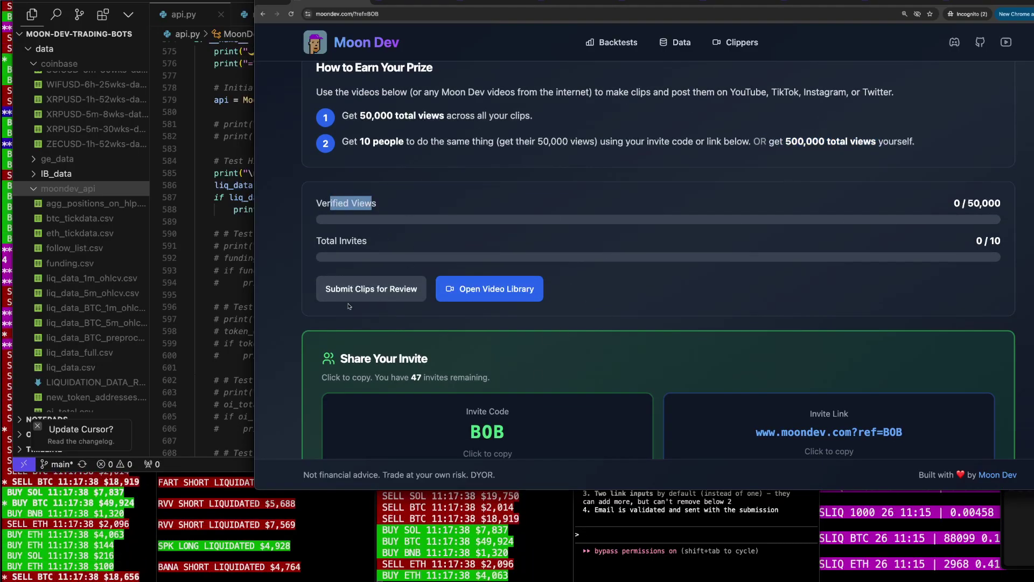
pyautogui.click(371, 289)
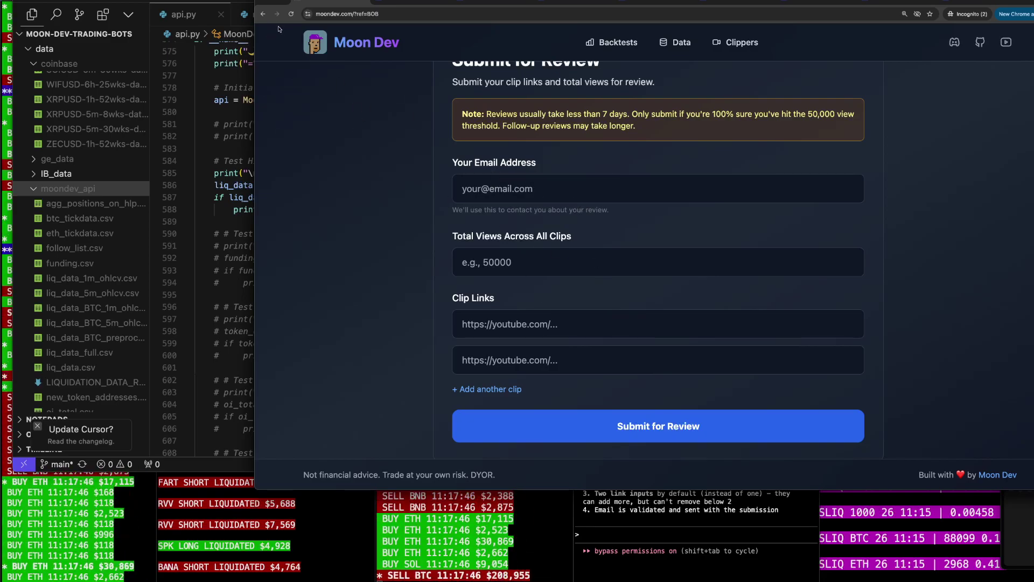
pyautogui.click(263, 13)
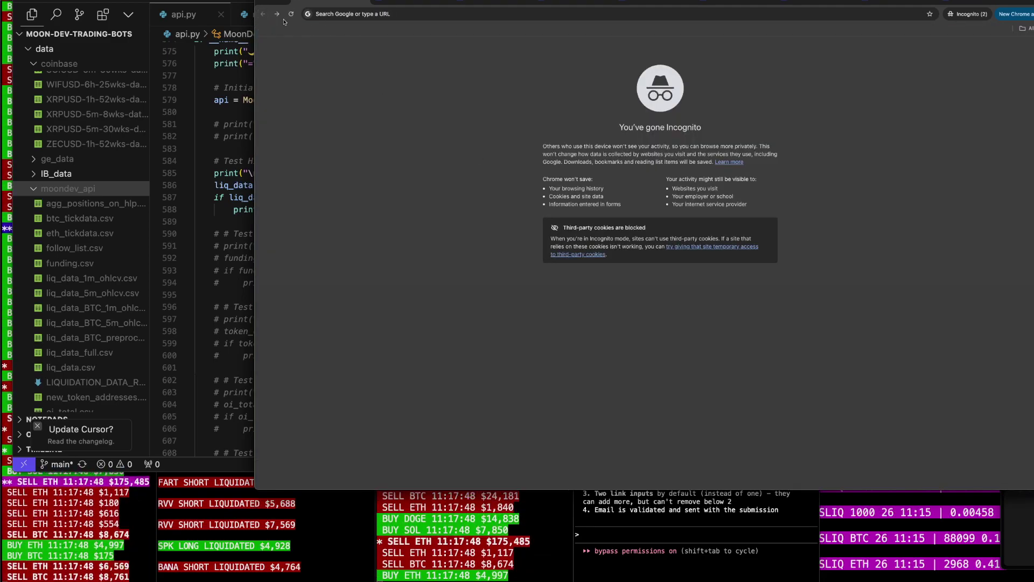
# Paste the moondev.com ref=BOB invite link and load BOB's progress page
pyautogui.hotkey('ctrl', 'v')
pyautogui.press('Return')
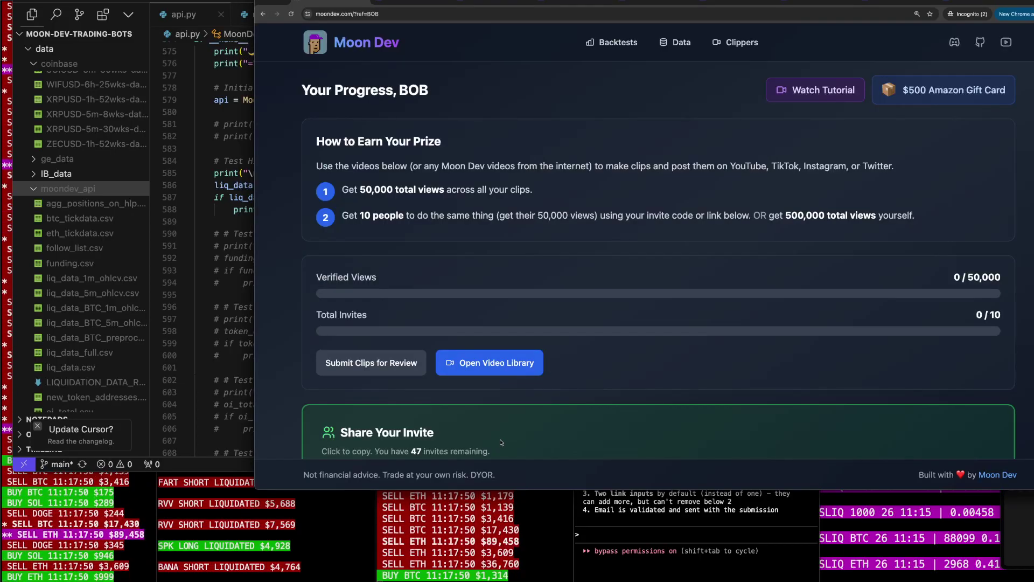
pyautogui.scroll(-3, 537, 356)
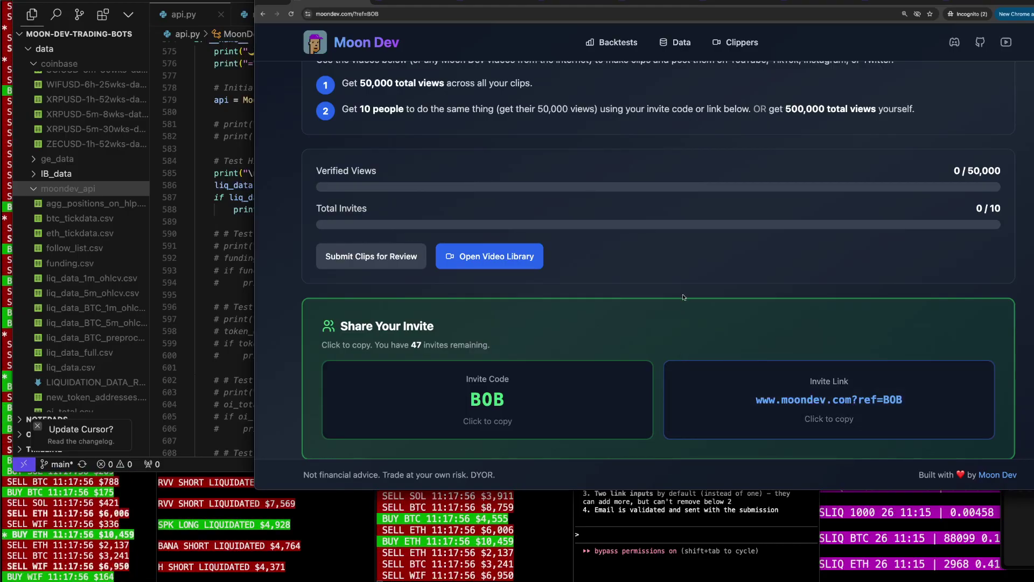
pyautogui.scroll(3, 685, 297)
pyautogui.scroll(2, 684, 298)
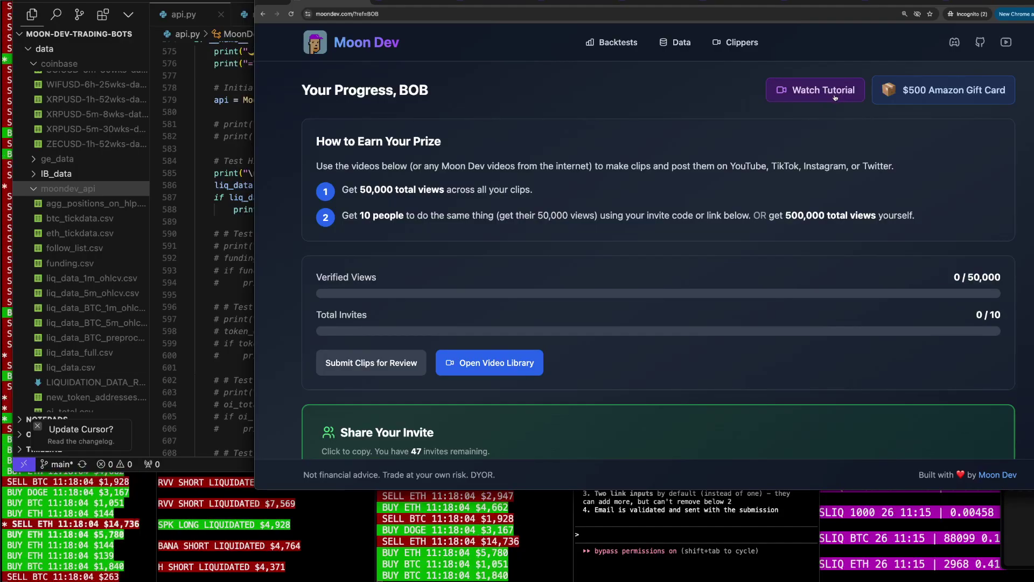
pyautogui.scroll(-4, 872, 186)
pyautogui.scroll(-5, 871, 186)
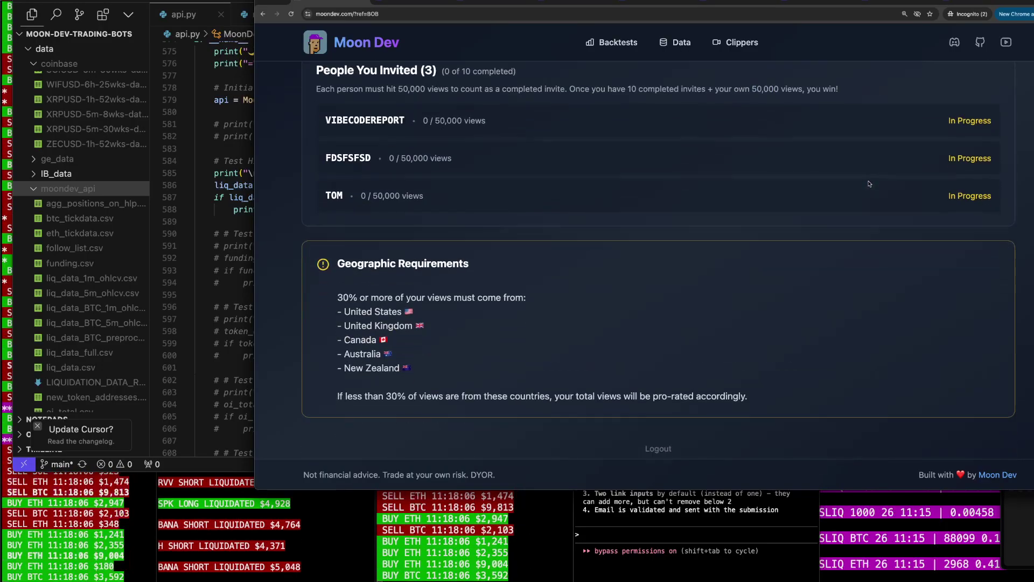
pyautogui.scroll(-2, 869, 184)
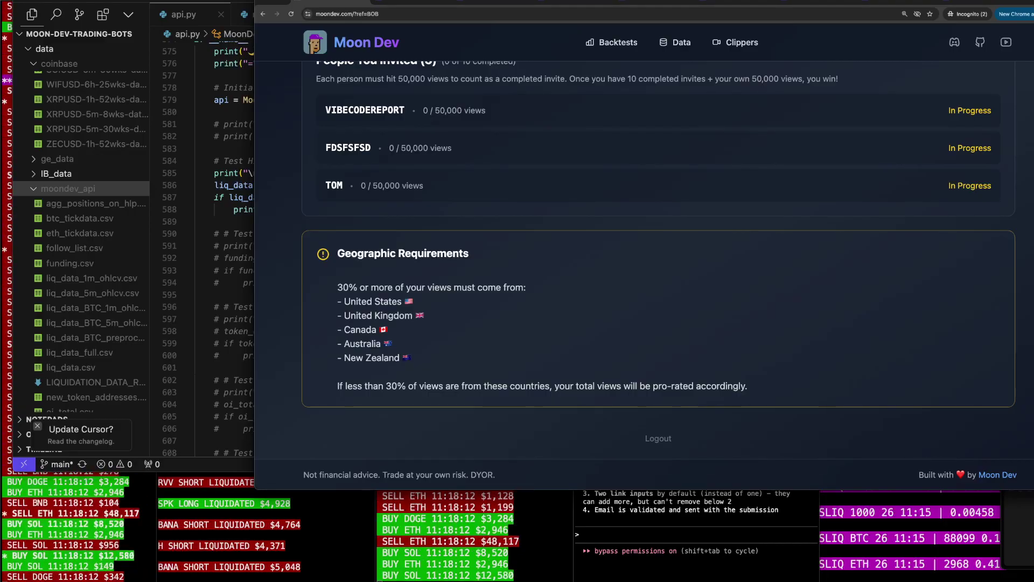
pyautogui.scroll(5, 686, 395)
pyautogui.scroll(2, 685, 324)
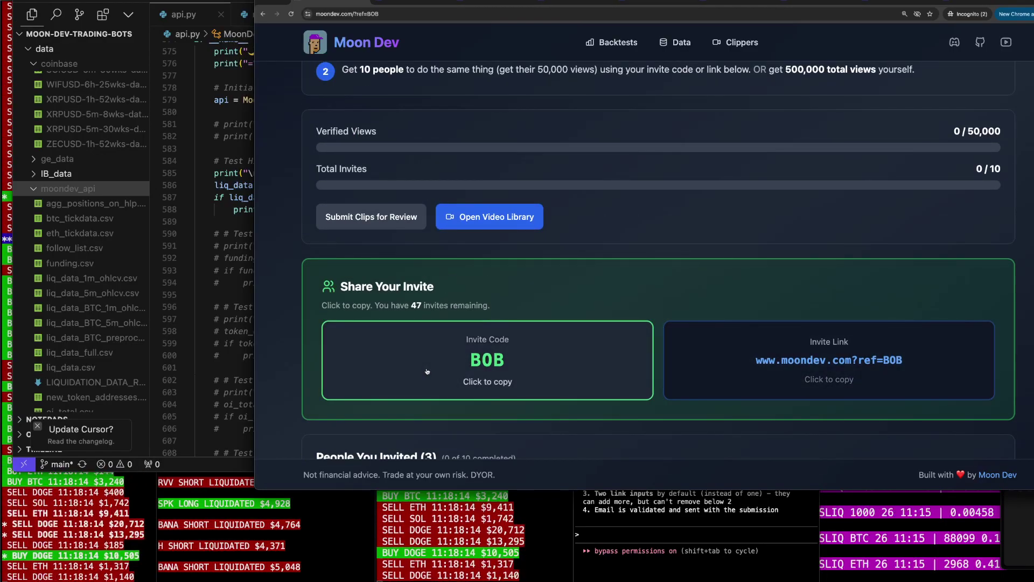